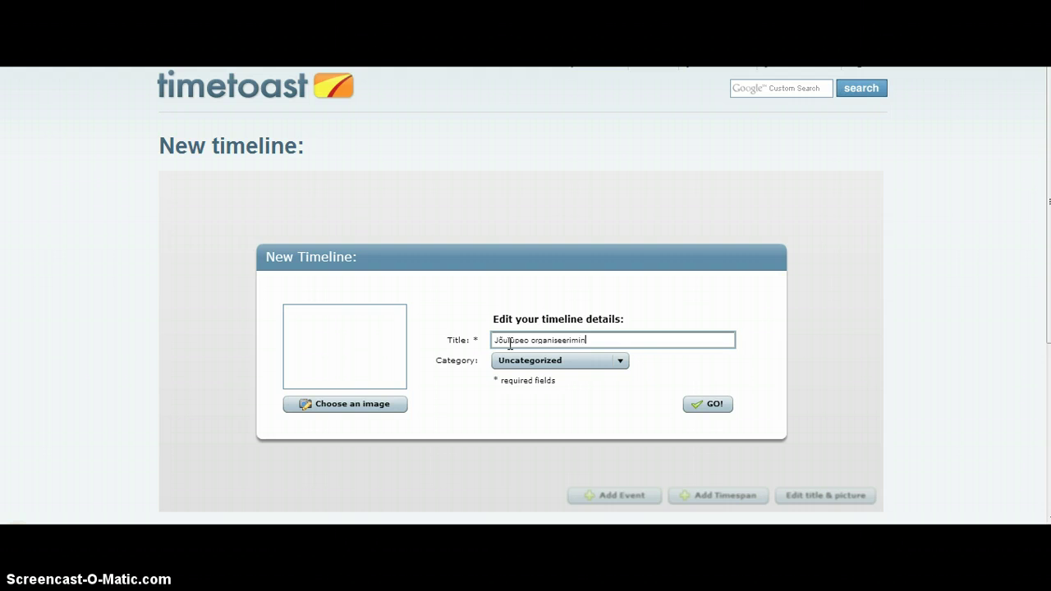
- Set the timeline's category to Personal and create the timeline
{"action": "left_click", "coordinate": [621, 360]}
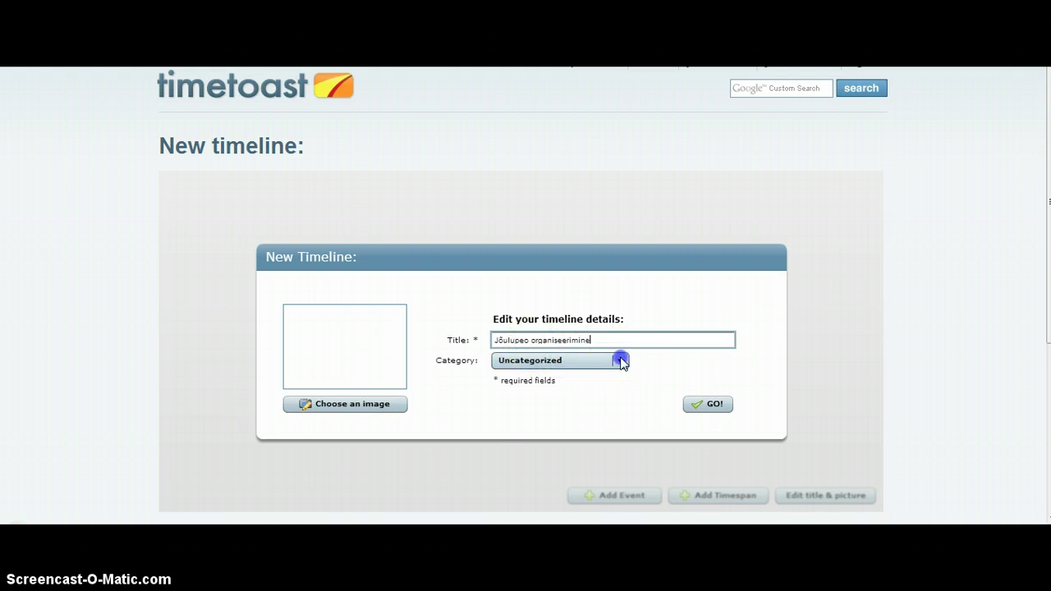
{"action": "left_click_drag", "start_coordinate": [622, 391], "coordinate": [622, 425]}
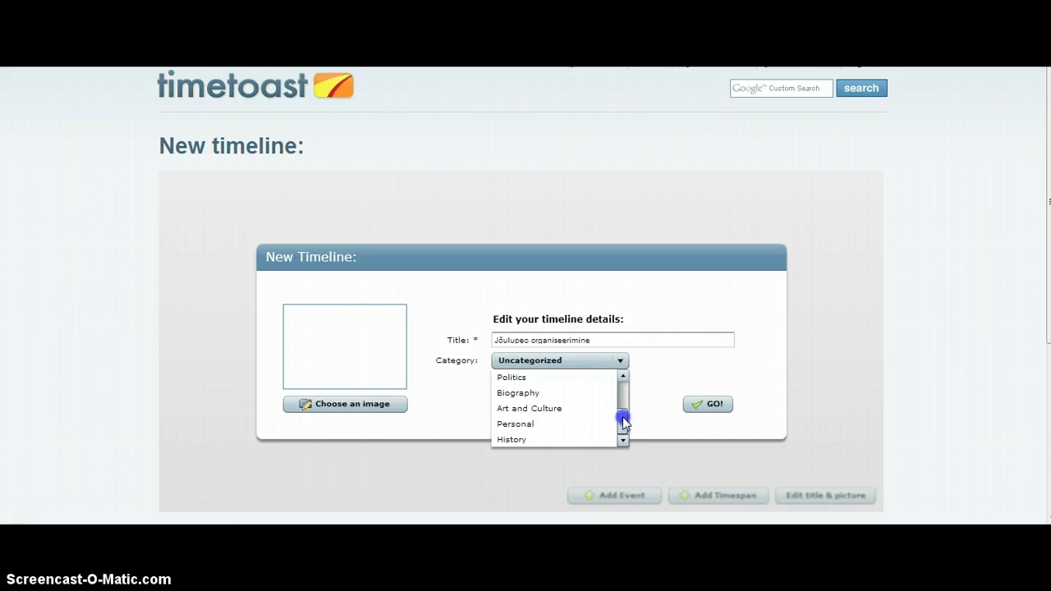
{"action": "left_click", "coordinate": [544, 425]}
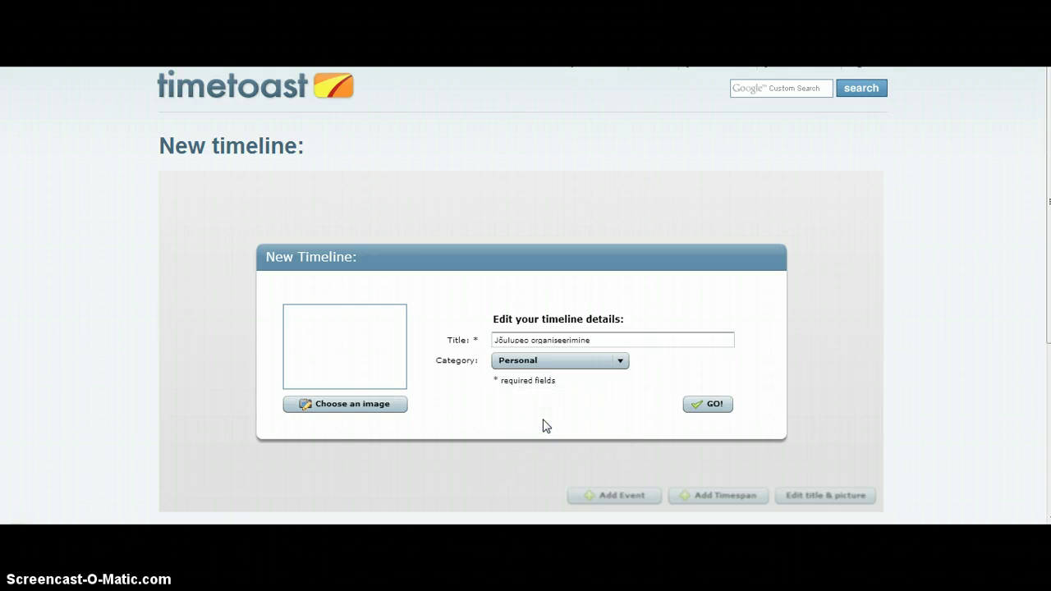
{"action": "left_click", "coordinate": [704, 406]}
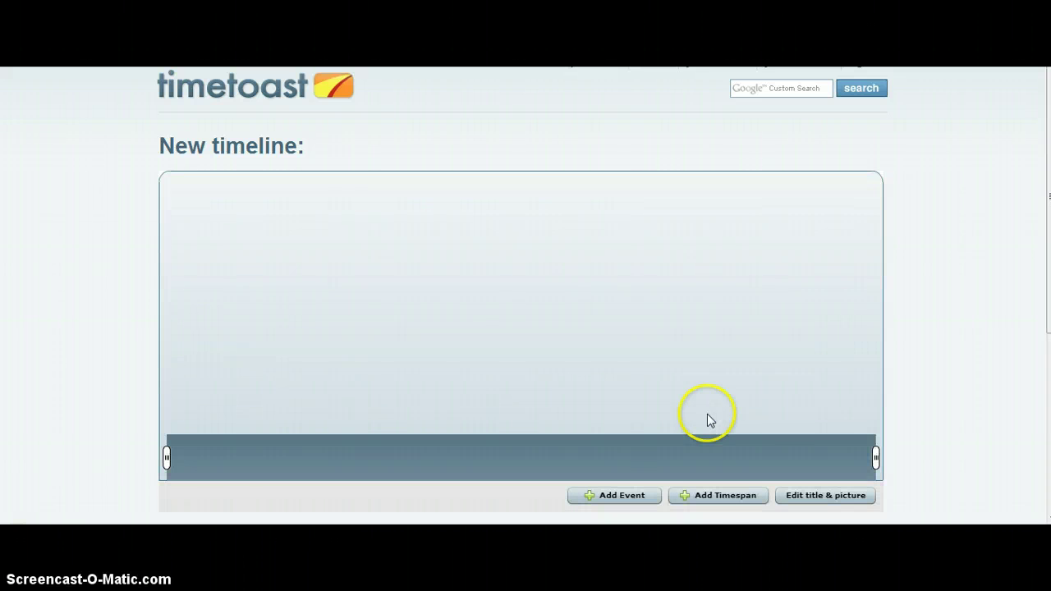
- Add a timespan titled "Jõulupeo projekt" running from 25 Nov 2012 to 22 Dec 2012
{"action": "left_click", "coordinate": [717, 497]}
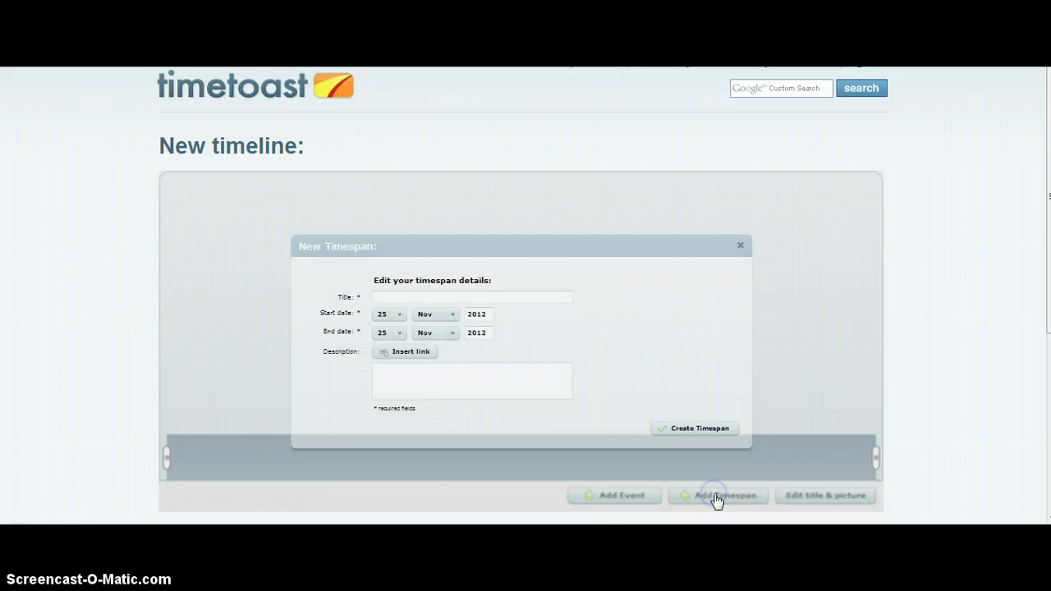
{"action": "left_click", "coordinate": [368, 332]}
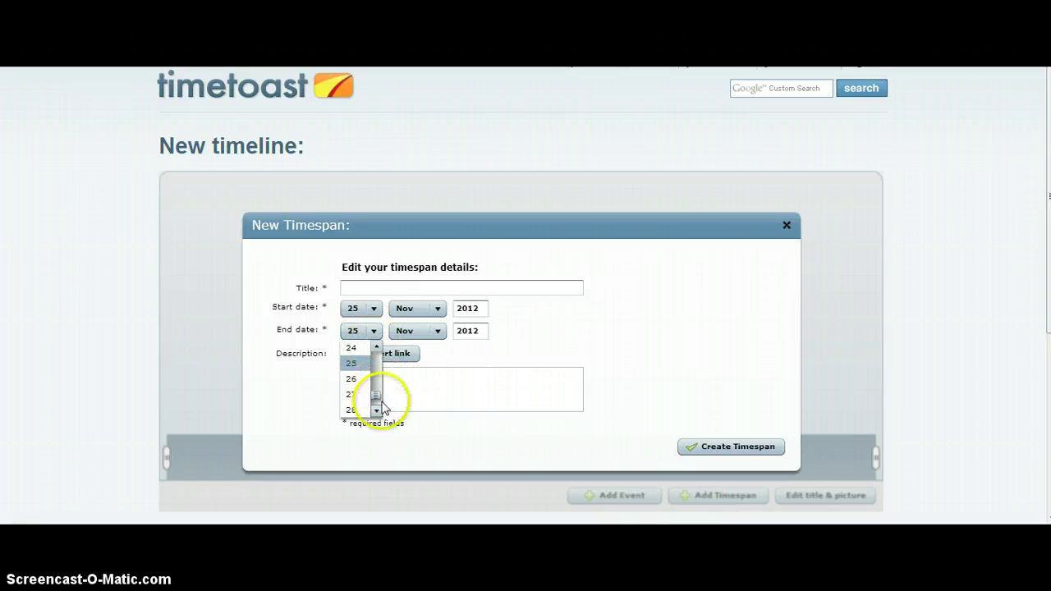
{"action": "left_click_drag", "start_coordinate": [377, 401], "coordinate": [376, 388]}
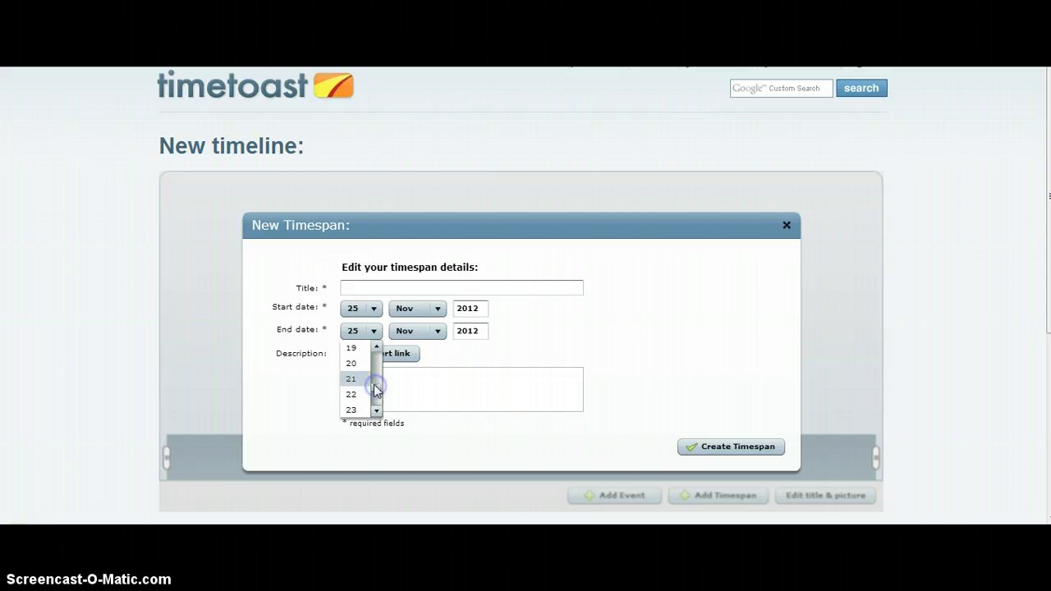
{"action": "left_click", "coordinate": [355, 395]}
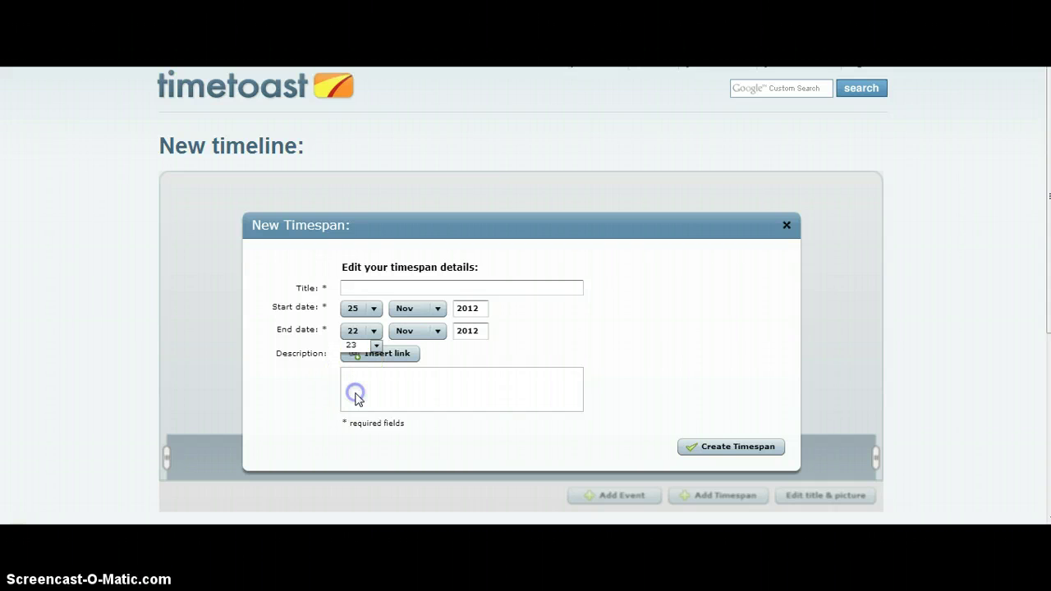
{"action": "left_click", "coordinate": [437, 331]}
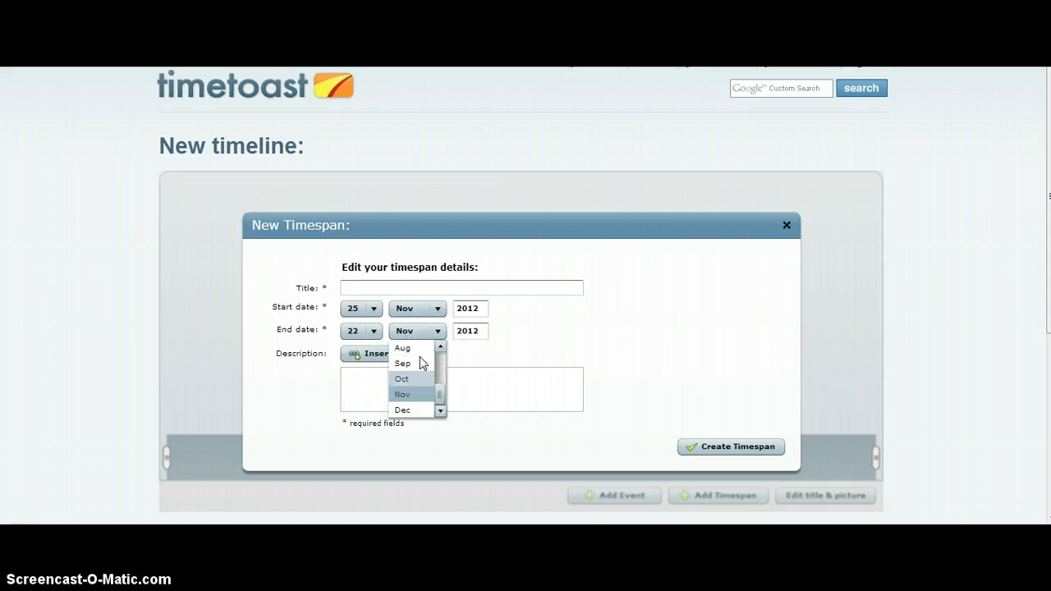
{"action": "left_click", "coordinate": [417, 408]}
{"action": "left_click", "coordinate": [417, 407]}
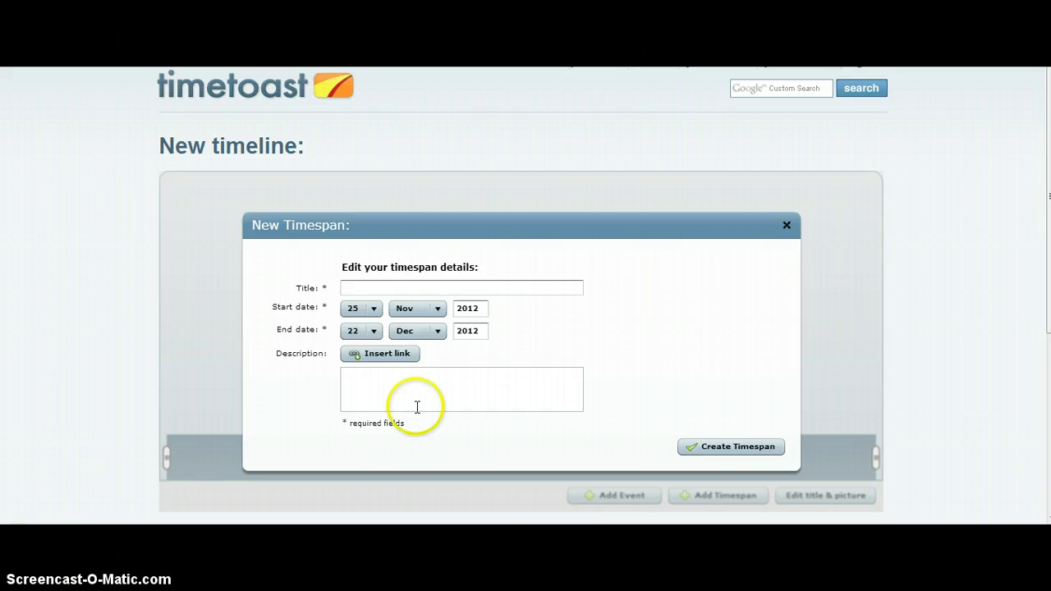
{"action": "left_click", "coordinate": [368, 288]}
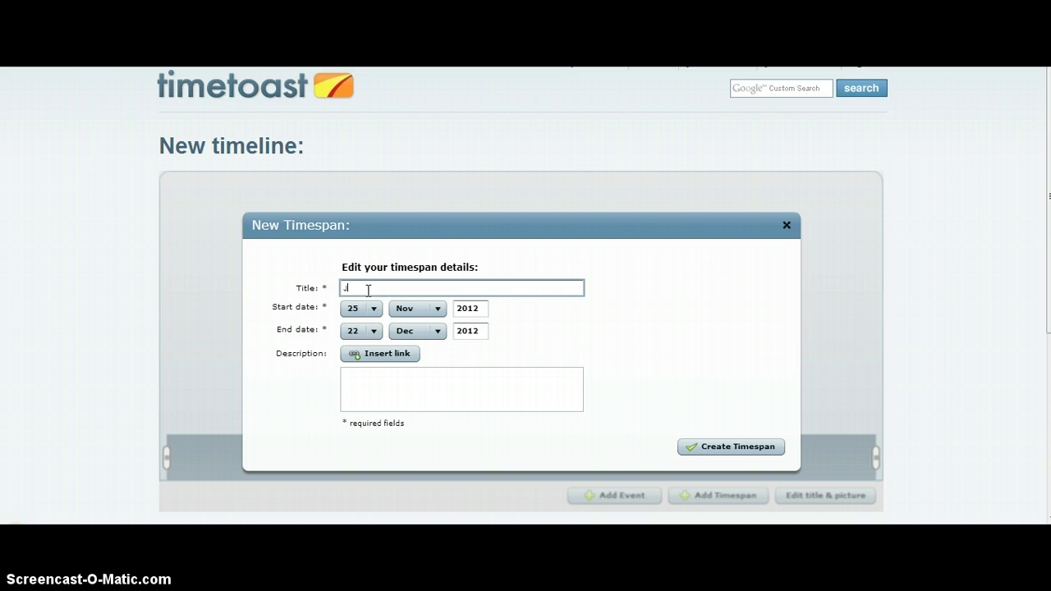
{"action": "type", "text": "Jõulupeo projekt"}
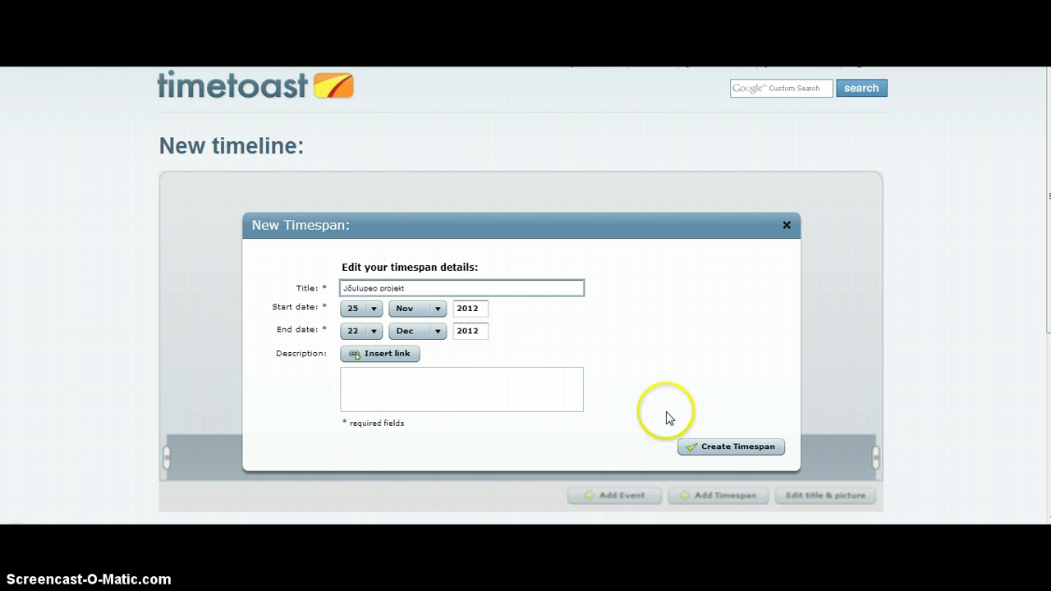
{"action": "left_click", "coordinate": [724, 450]}
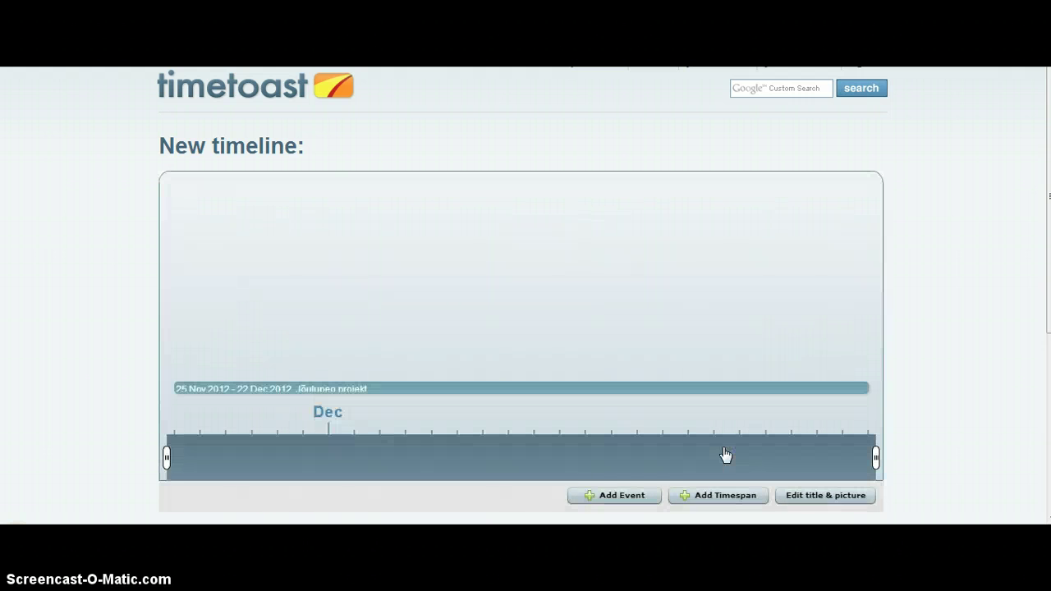
- Add an event titled "Meeskonna loomine" dated 25 Nov 2012 to the timeline
{"action": "left_click", "coordinate": [603, 498]}
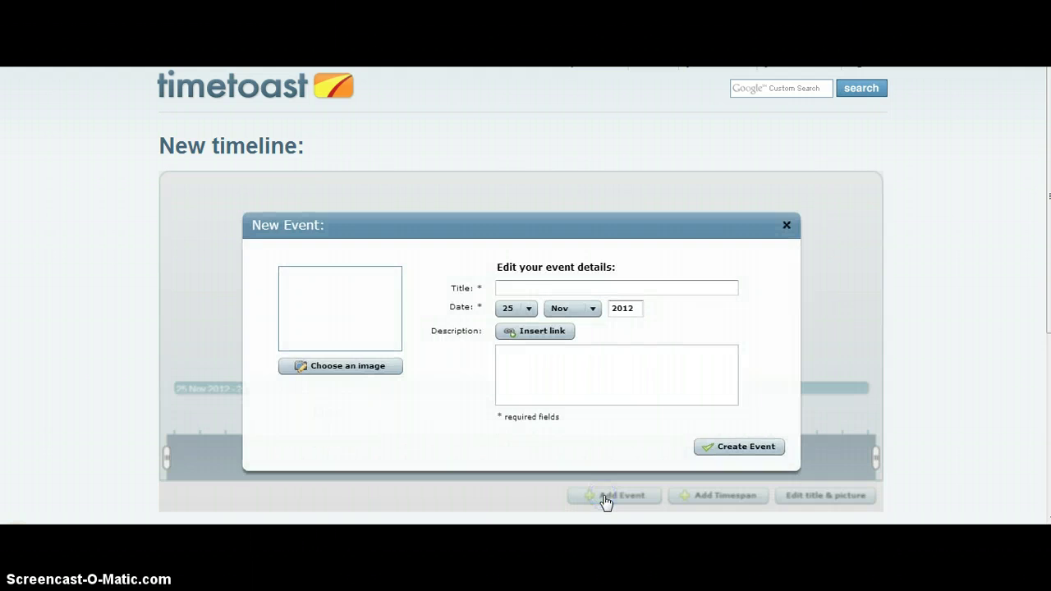
{"action": "left_click", "coordinate": [510, 290]}
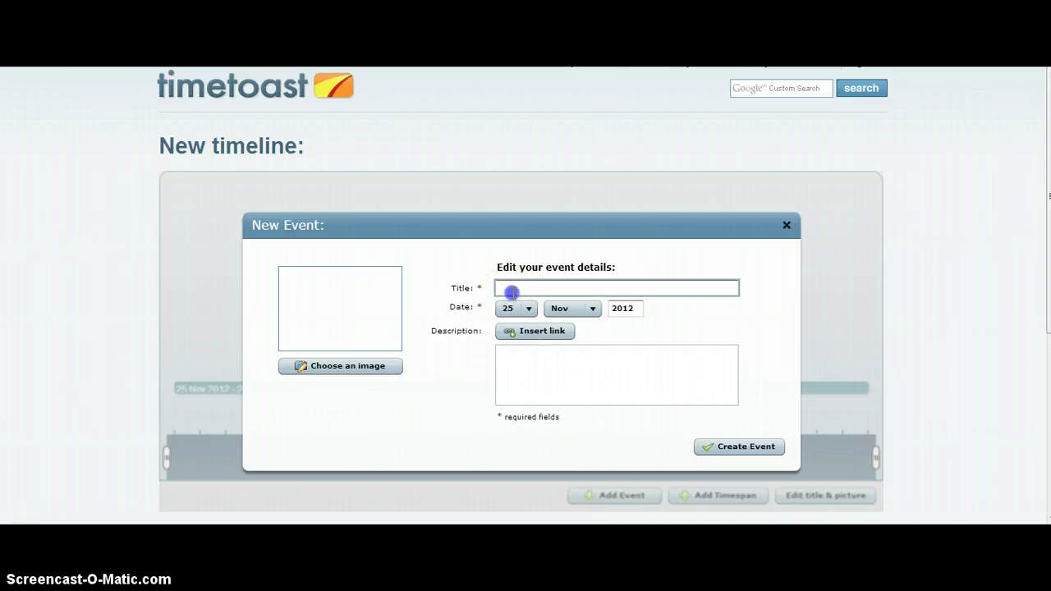
{"action": "type", "text": "Mew"}
{"action": "type", "text": "skonna loomine"}
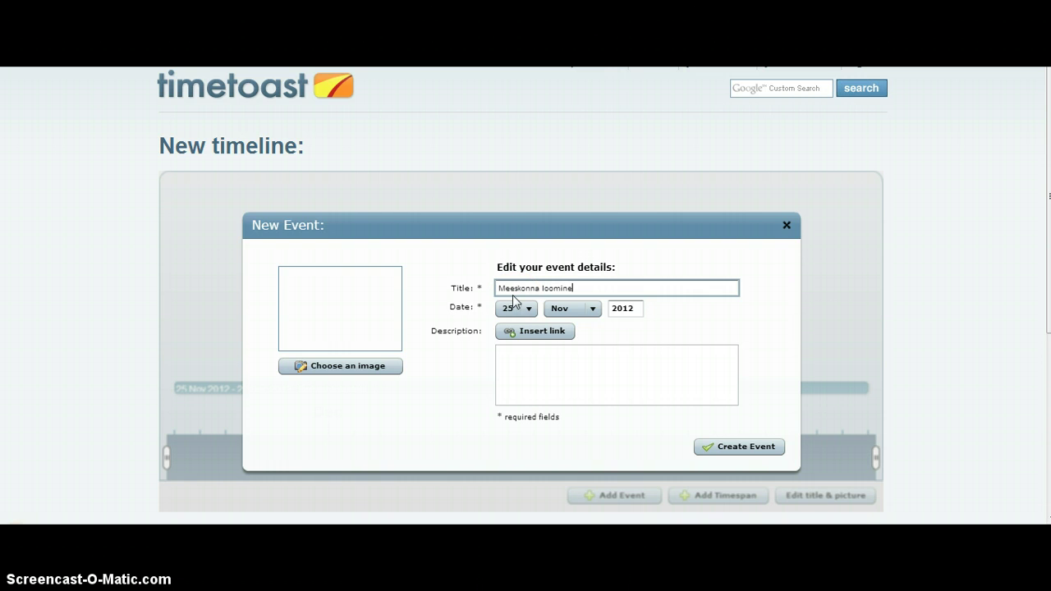
{"action": "left_click", "coordinate": [525, 358]}
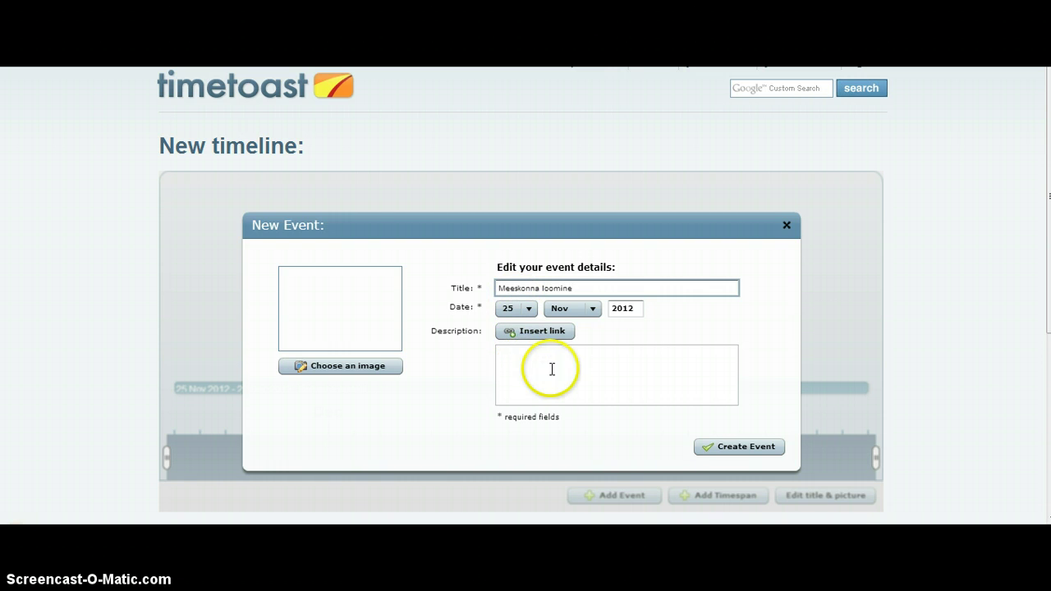
{"action": "left_click", "coordinate": [726, 448]}
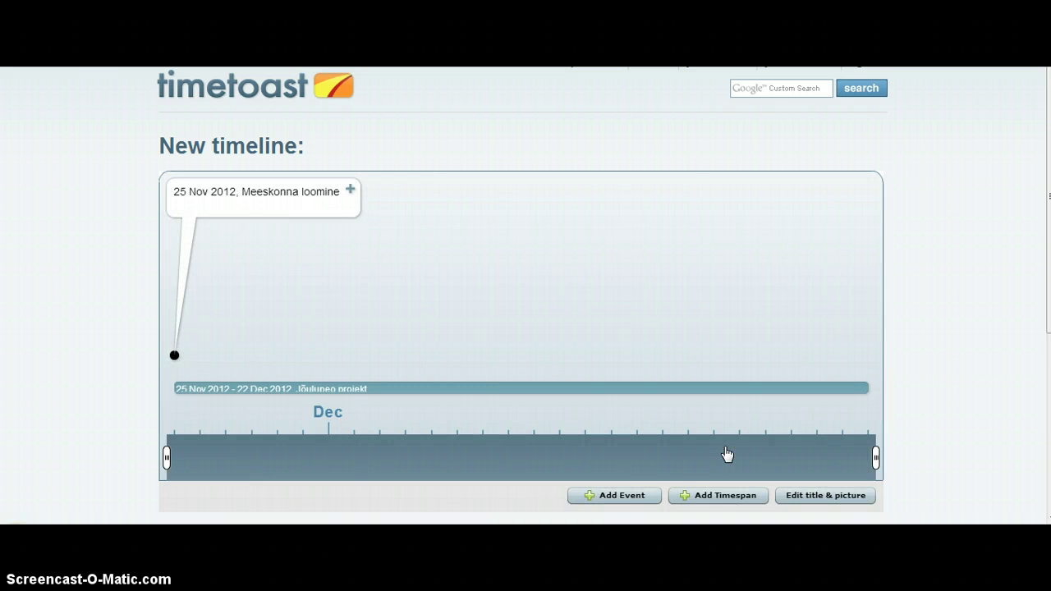
- Add an event titled "Tegevuskava kokku leppimine" dated 26 Nov 2012 to the timeline
{"action": "left_click", "coordinate": [630, 501]}
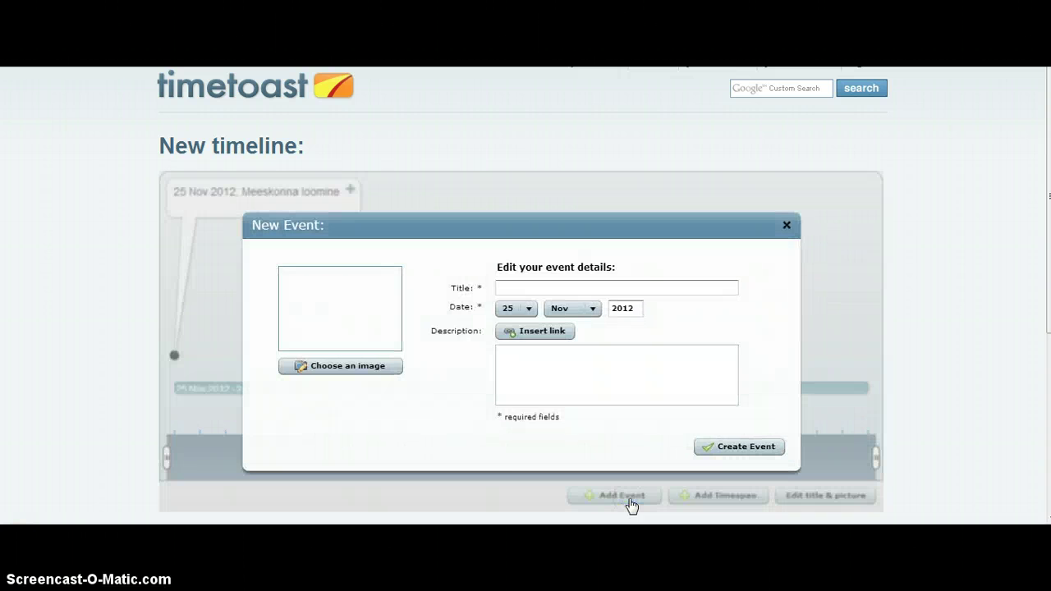
{"action": "left_click", "coordinate": [517, 286]}
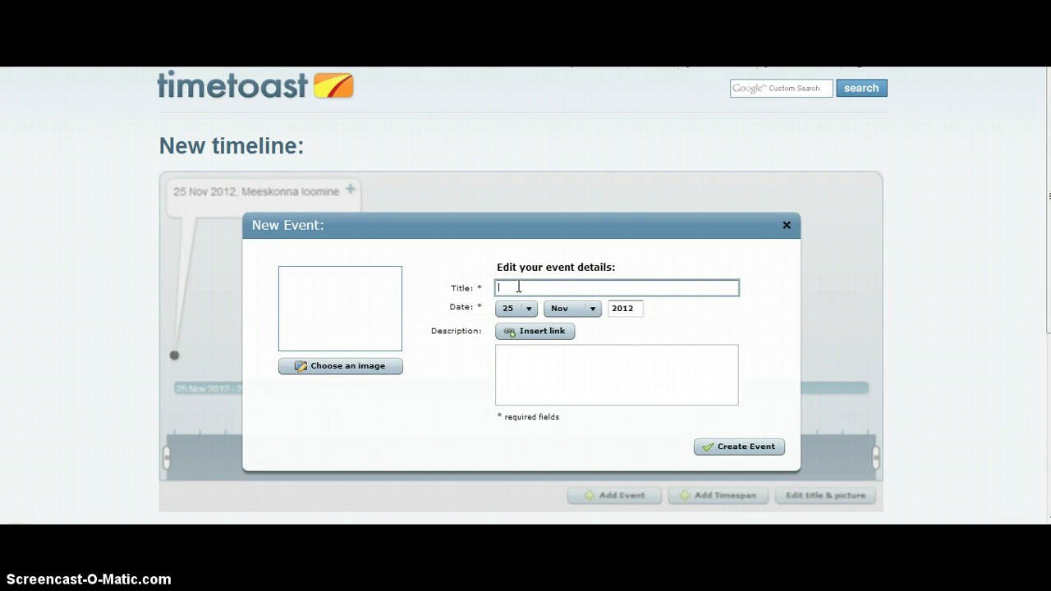
{"action": "type", "text": "Tegevuskava kokku leppimine"}
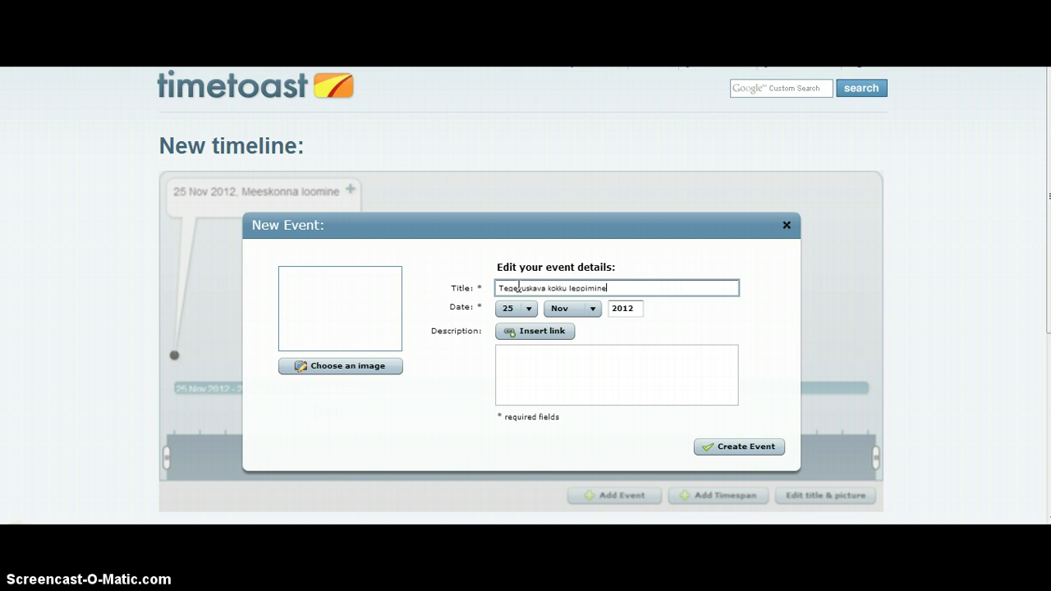
{"action": "left_click", "coordinate": [532, 309]}
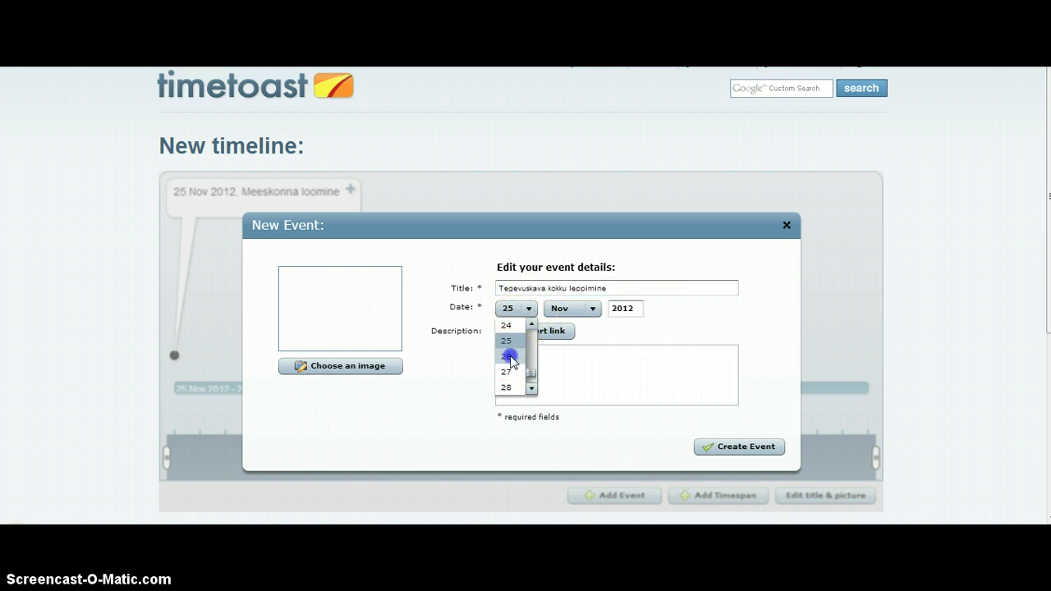
{"action": "left_click", "coordinate": [510, 358]}
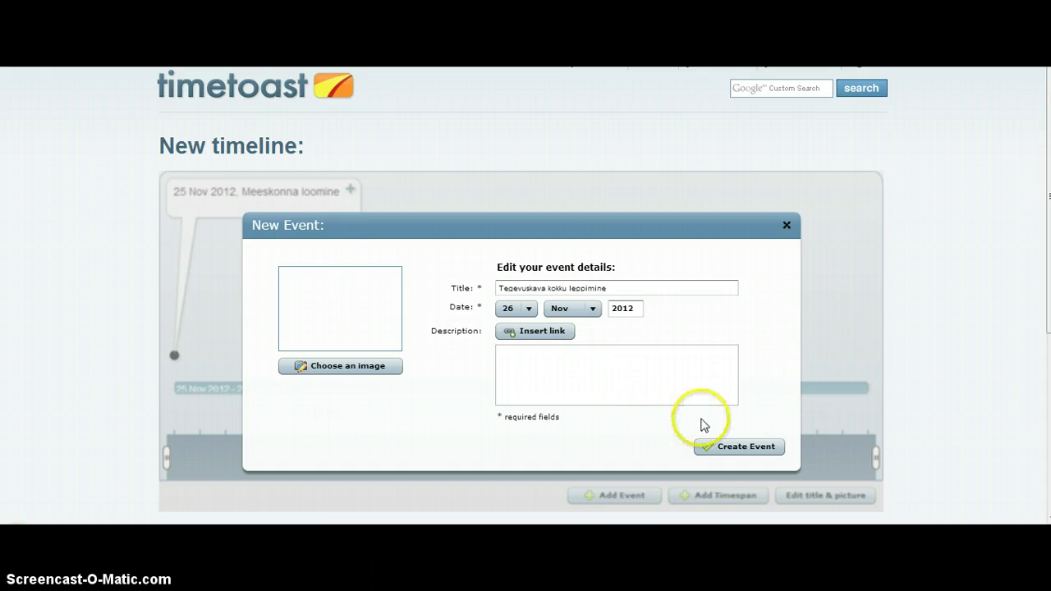
{"action": "left_click", "coordinate": [722, 448]}
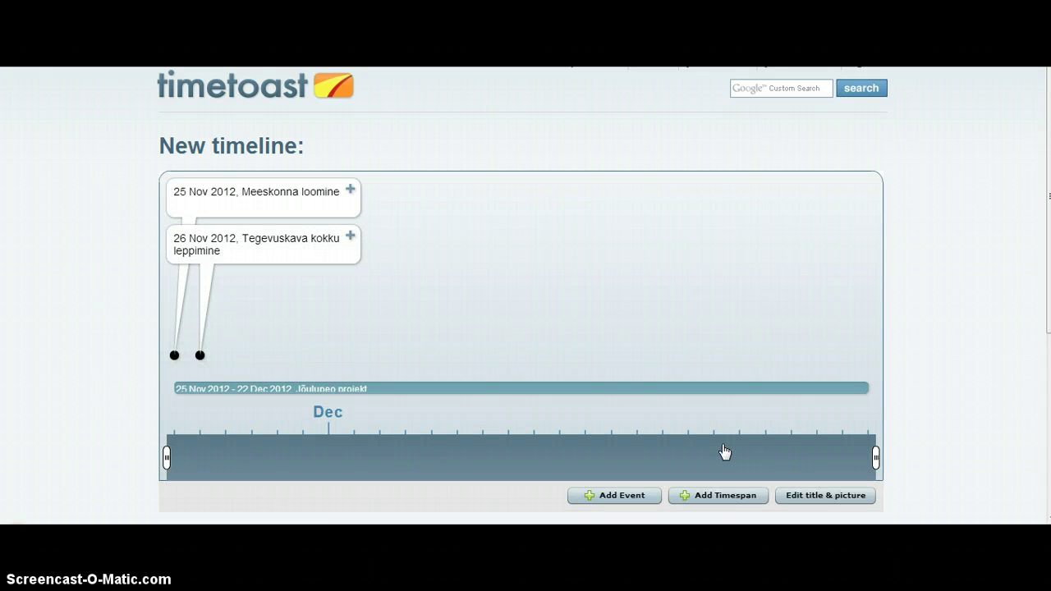
- Add an event titled "Jõulupeo toimumise aeg ja koht" with the two-line description "Sobiva aja leidmine" and "Koha valik"
{"action": "left_click", "coordinate": [629, 498]}
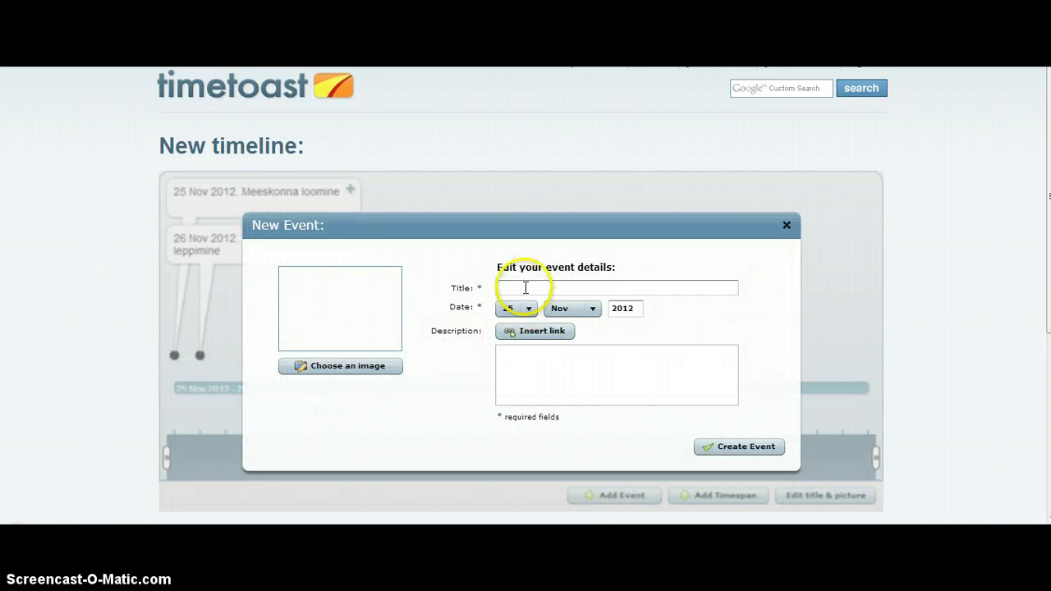
{"action": "left_click", "coordinate": [525, 287]}
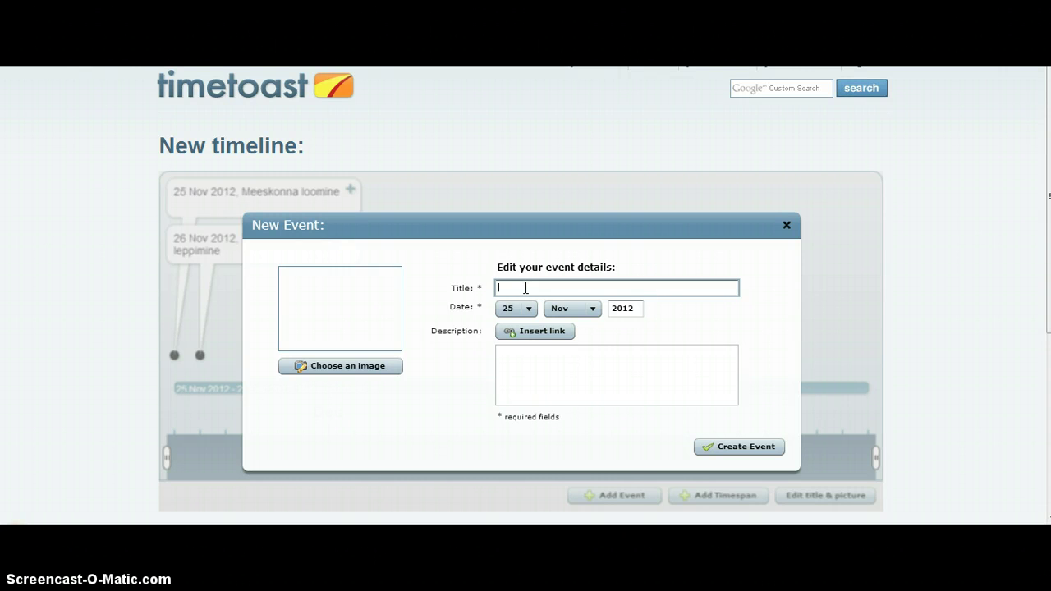
{"action": "type", "text": "Jõulupeo toimumise aeg ja ko"}
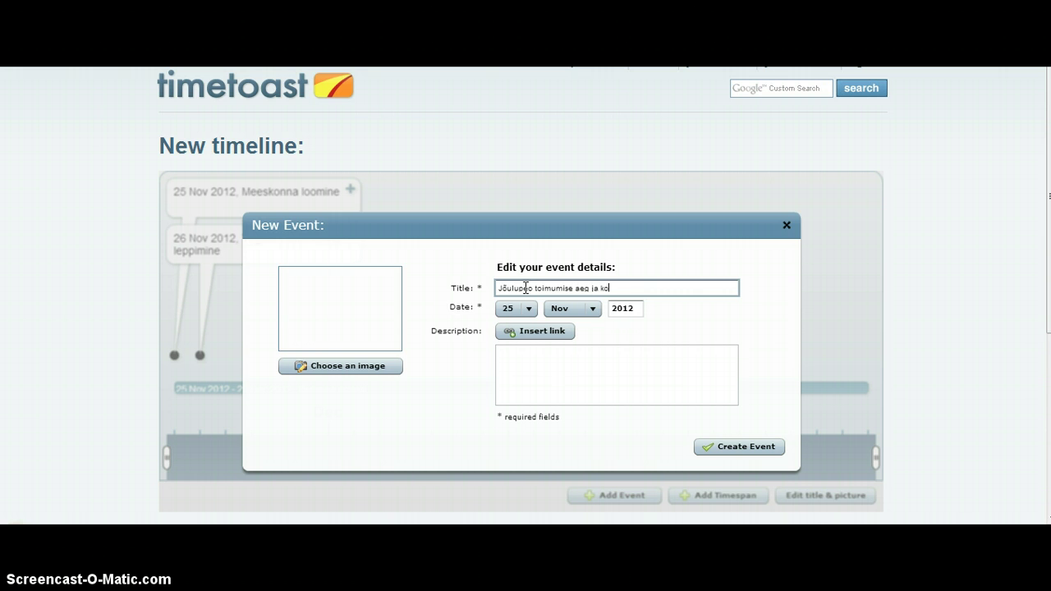
{"action": "type", "text": "ht"}
{"action": "left_click", "coordinate": [540, 372]}
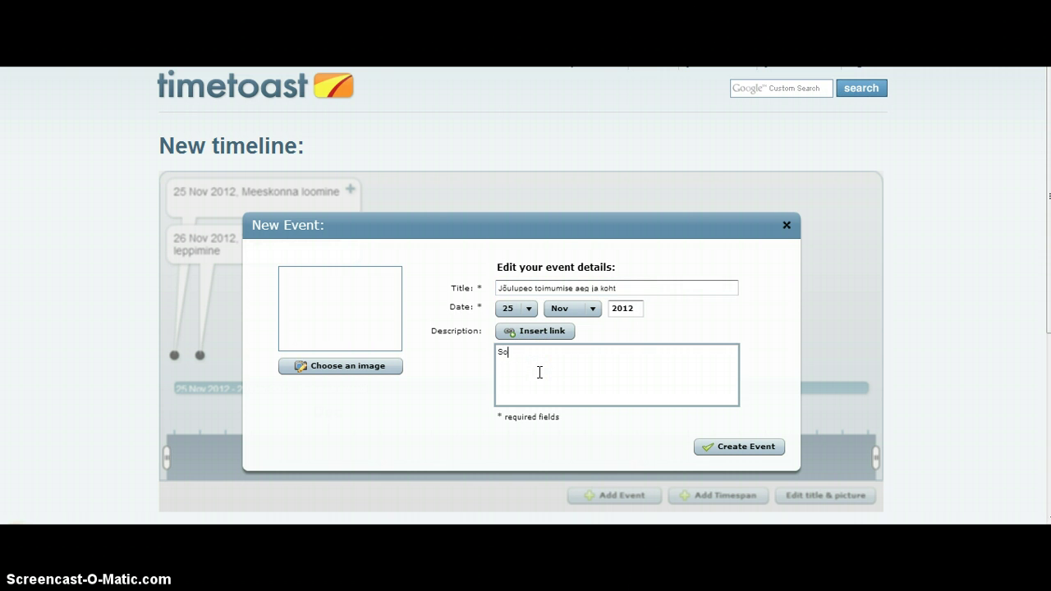
{"action": "type", "text": "Sobiva aja"}
{"action": "type", "text": " leidmine"}
{"action": "type", "text": "de"}
{"action": "type", "text": " valik"}
{"action": "left_click", "coordinate": [714, 445]}
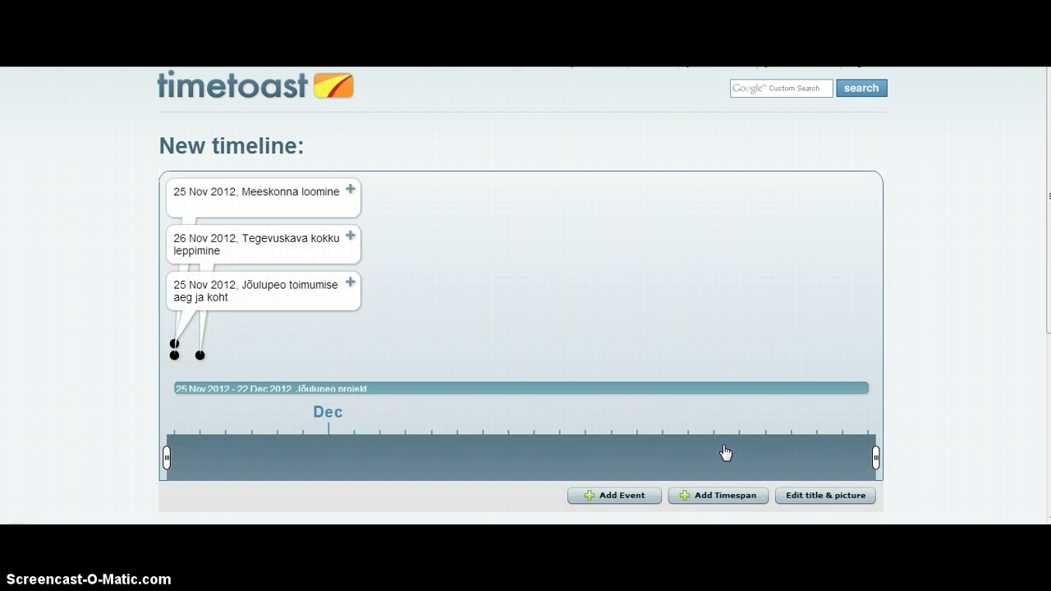
- Change the date of the "Jõulupeo toimumise aeg ja koht" event to 27 Nov 2012
{"action": "left_click", "coordinate": [246, 288]}
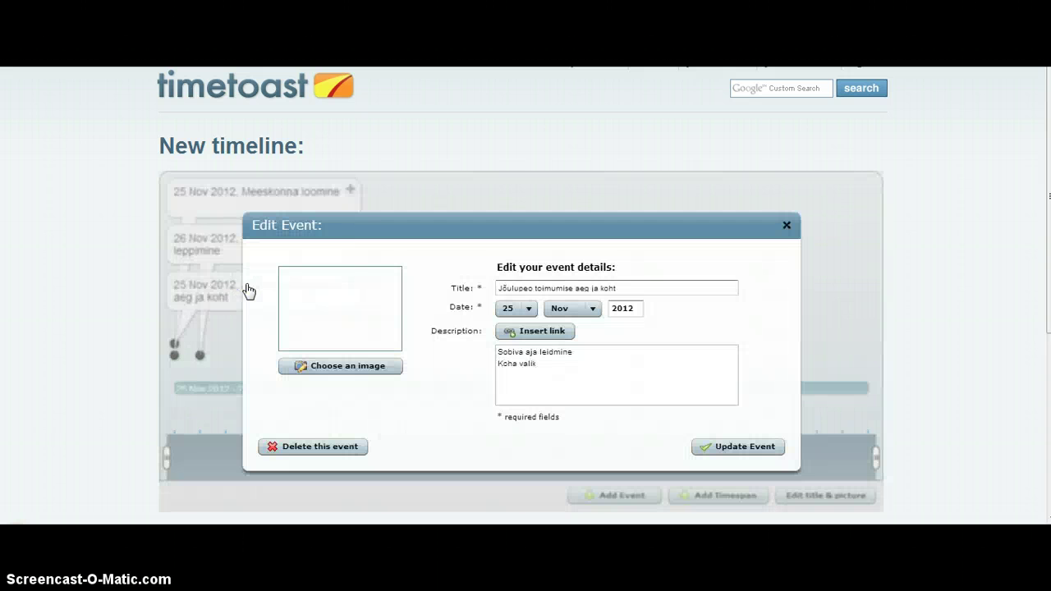
{"action": "left_click", "coordinate": [530, 309]}
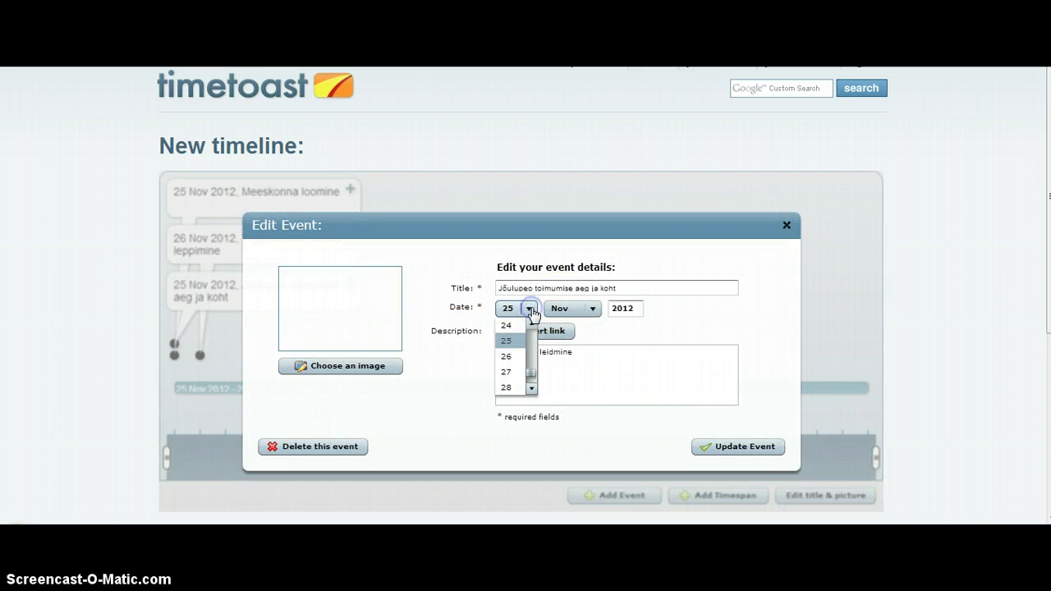
{"action": "left_click", "coordinate": [508, 371]}
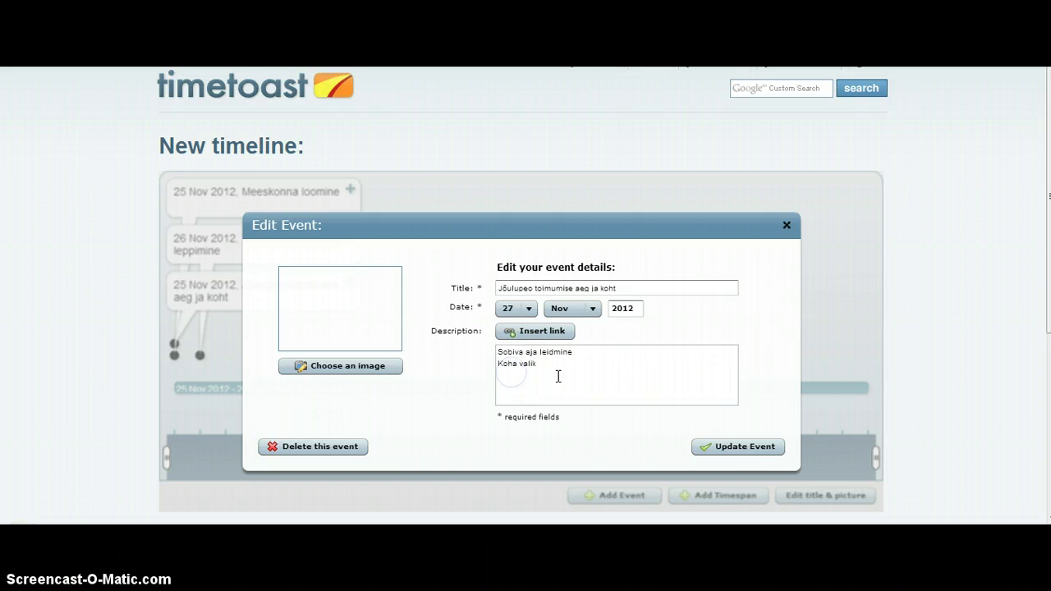
{"action": "left_click", "coordinate": [720, 447]}
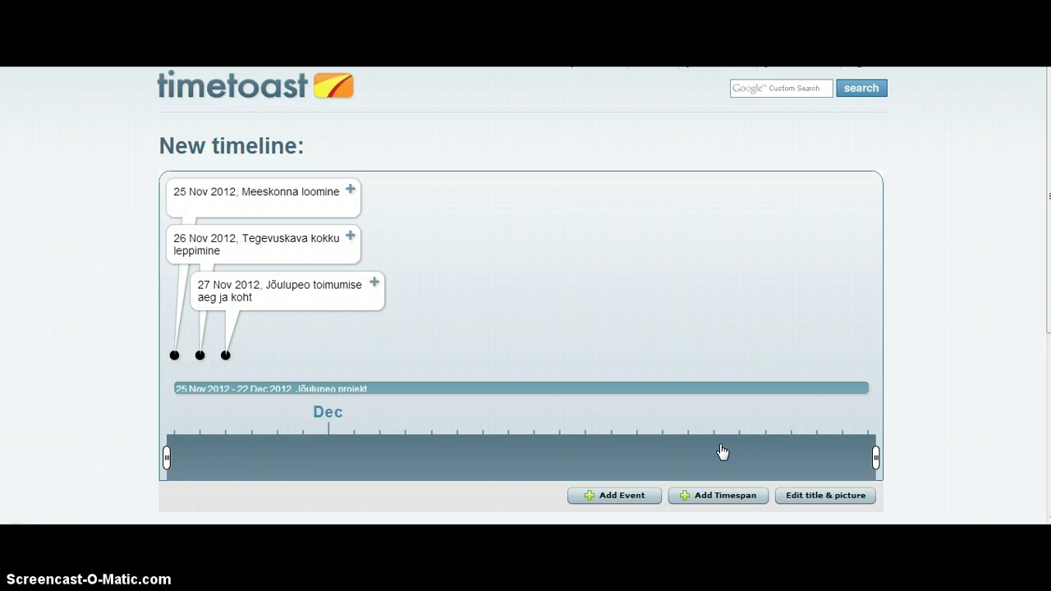
- Add an event titled "Jõulupidu" dated 19 Dec 2012 to the timeline
{"action": "left_click", "coordinate": [624, 497]}
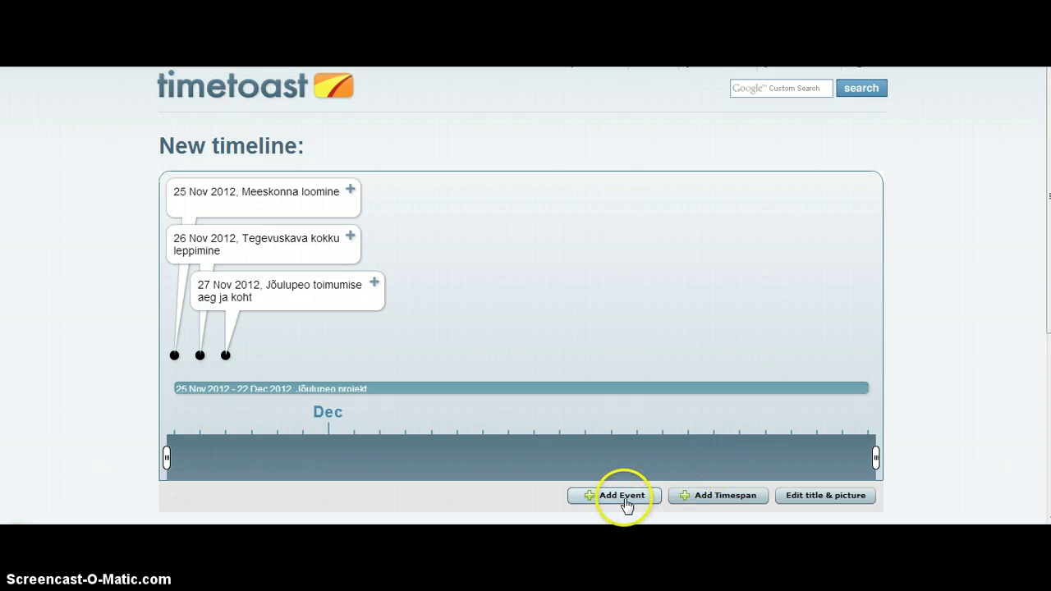
{"action": "left_click", "coordinate": [624, 498]}
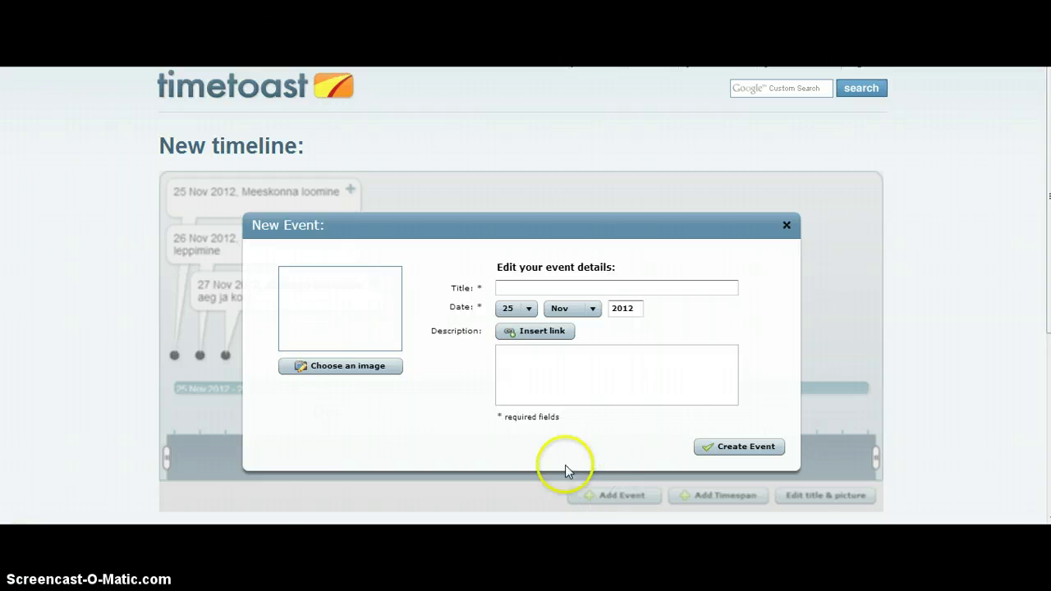
{"action": "left_click", "coordinate": [530, 312]}
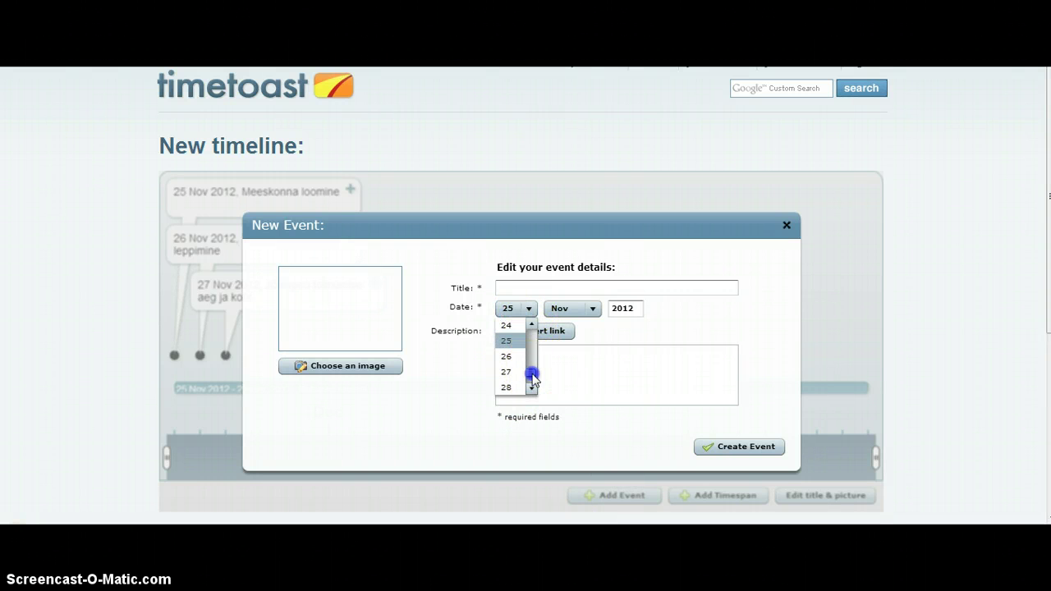
{"action": "scroll", "coordinate": [532, 369], "scroll_direction": "up", "scroll_amount": 1}
{"action": "left_click_drag", "start_coordinate": [532, 370], "coordinate": [530, 352]}
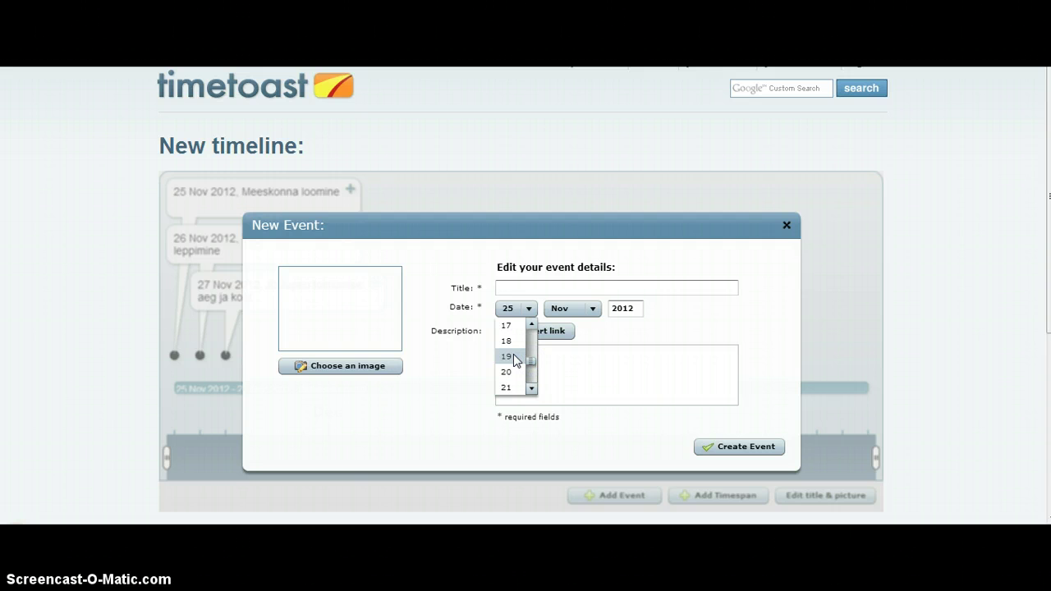
{"action": "left_click", "coordinate": [511, 356]}
{"action": "left_click", "coordinate": [593, 309]}
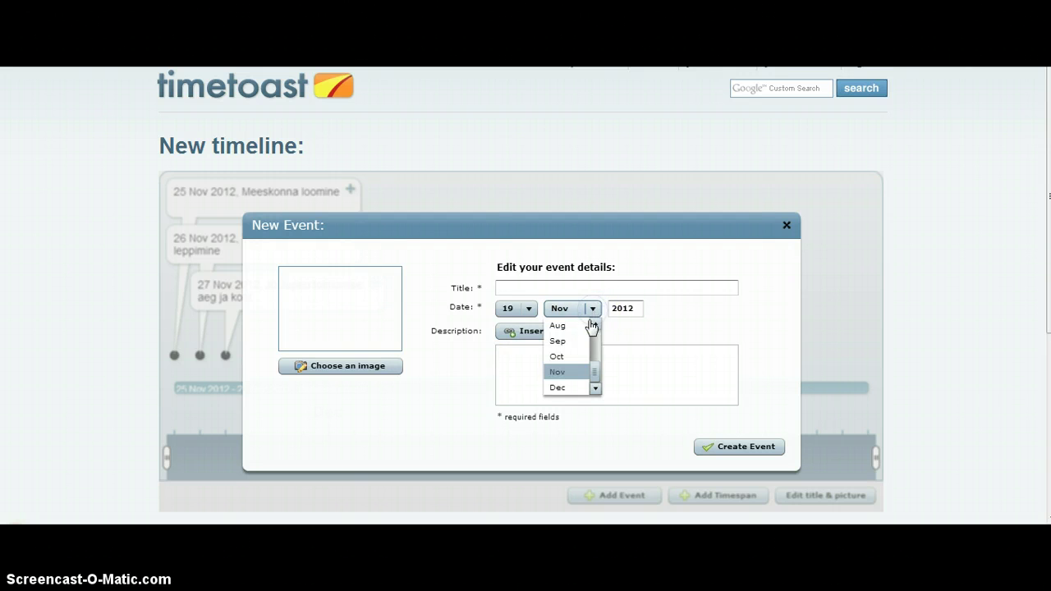
{"action": "left_click", "coordinate": [573, 386]}
{"action": "left_click", "coordinate": [519, 287]}
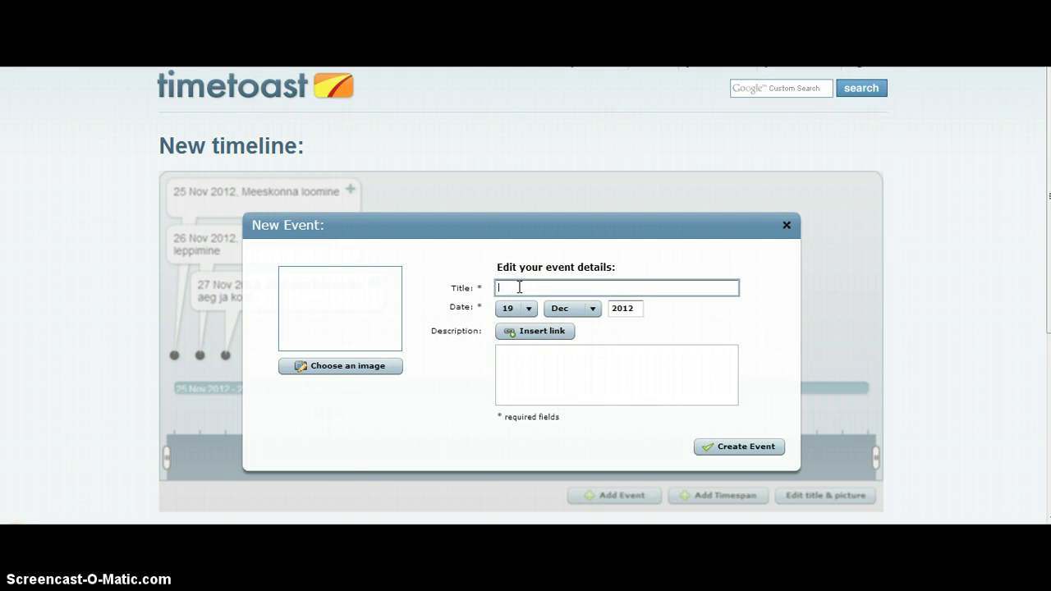
{"action": "type", "text": "Jõulupidu"}
{"action": "left_click", "coordinate": [730, 450]}
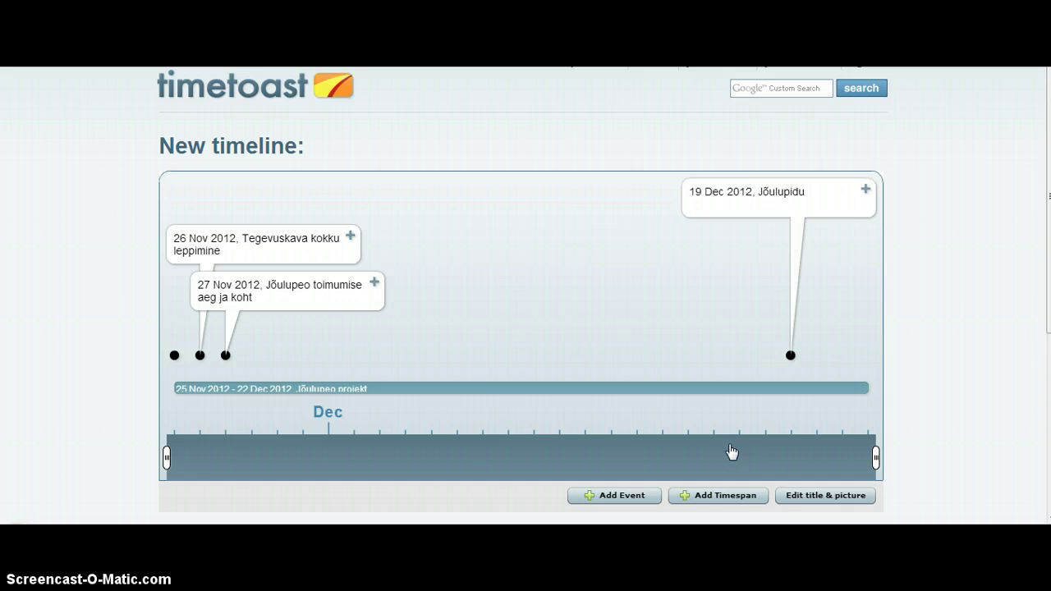
- Check the image selection options in the timeline's title and picture settings without choosing an image
{"action": "left_click", "coordinate": [797, 496]}
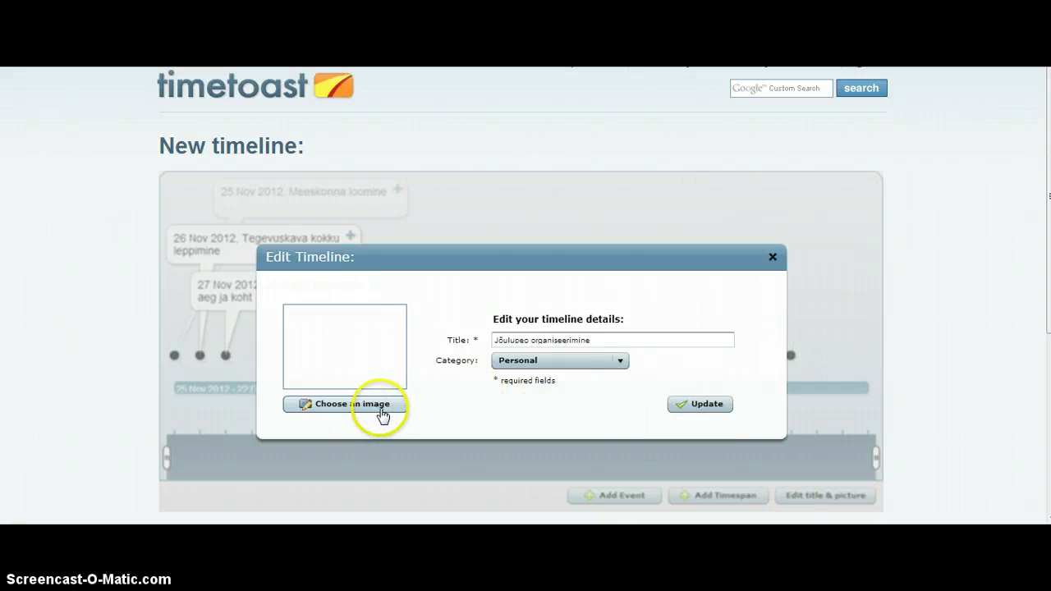
{"action": "left_click", "coordinate": [383, 414]}
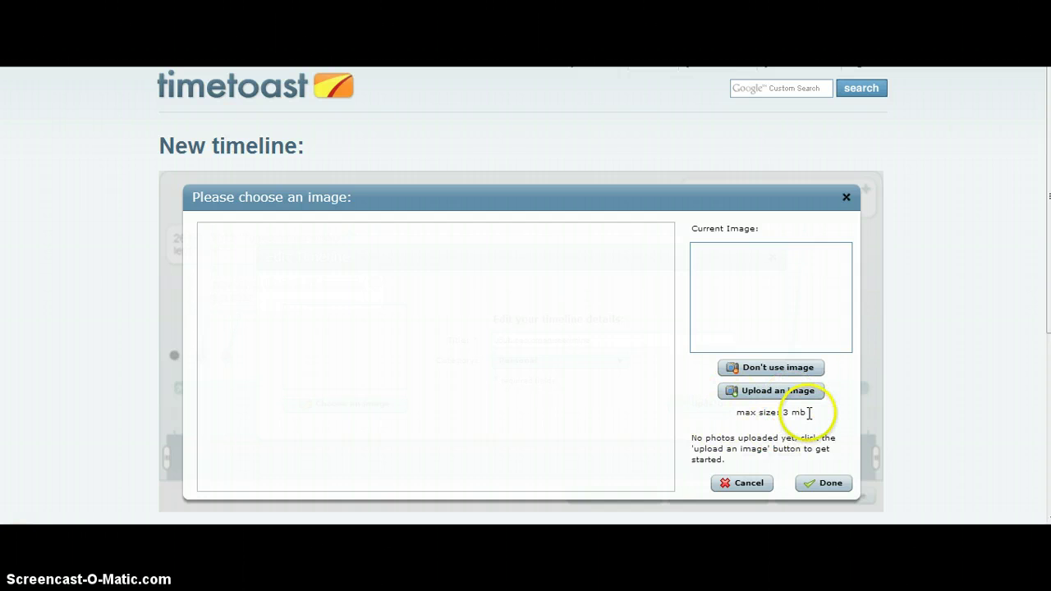
{"action": "left_click", "coordinate": [749, 486]}
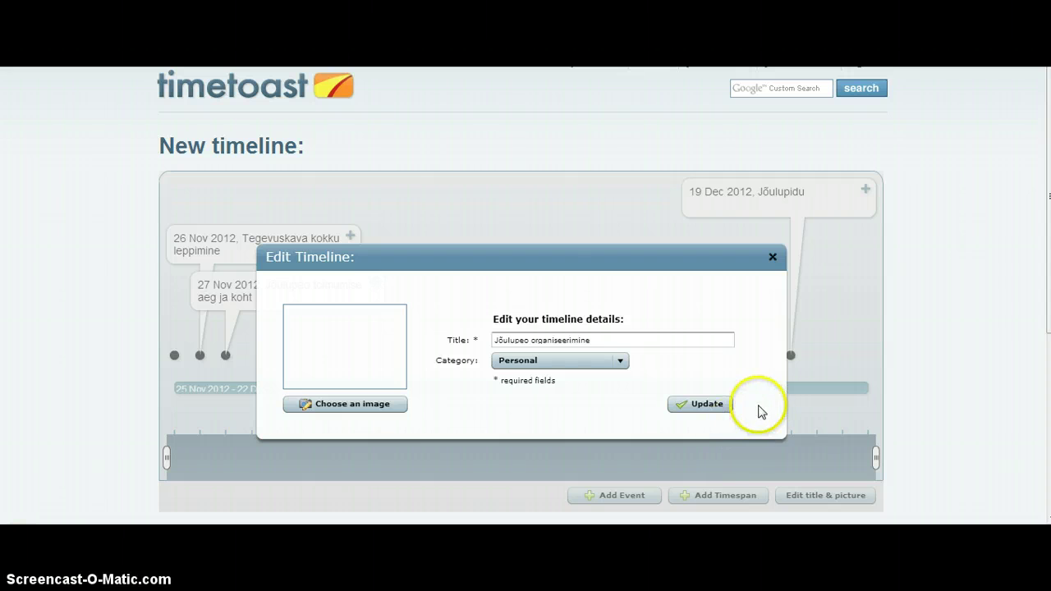
{"action": "left_click", "coordinate": [719, 411]}
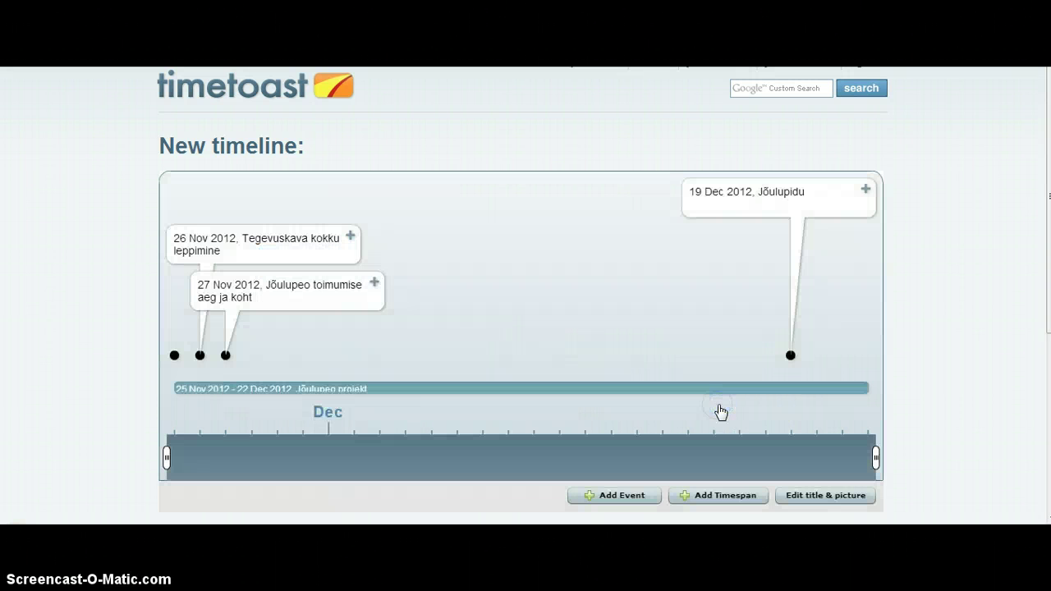
- Open the viewing page of the "Jõulupeo organiseerimine" timeline
{"action": "scroll", "coordinate": [720, 413], "scroll_direction": "down", "scroll_amount": 3}
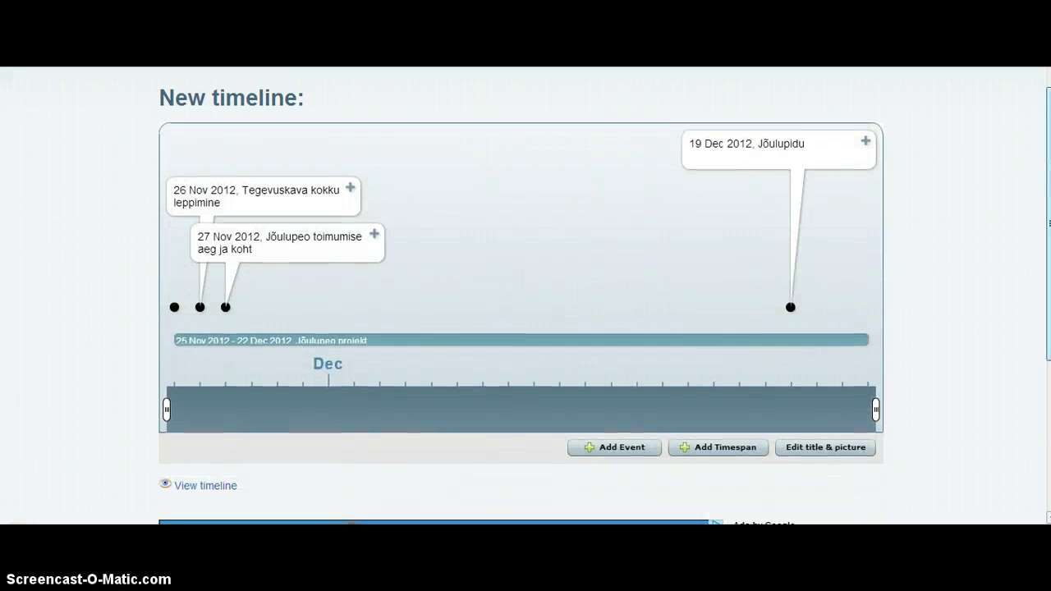
{"action": "scroll", "coordinate": [522, 295], "scroll_direction": "down", "scroll_amount": 1}
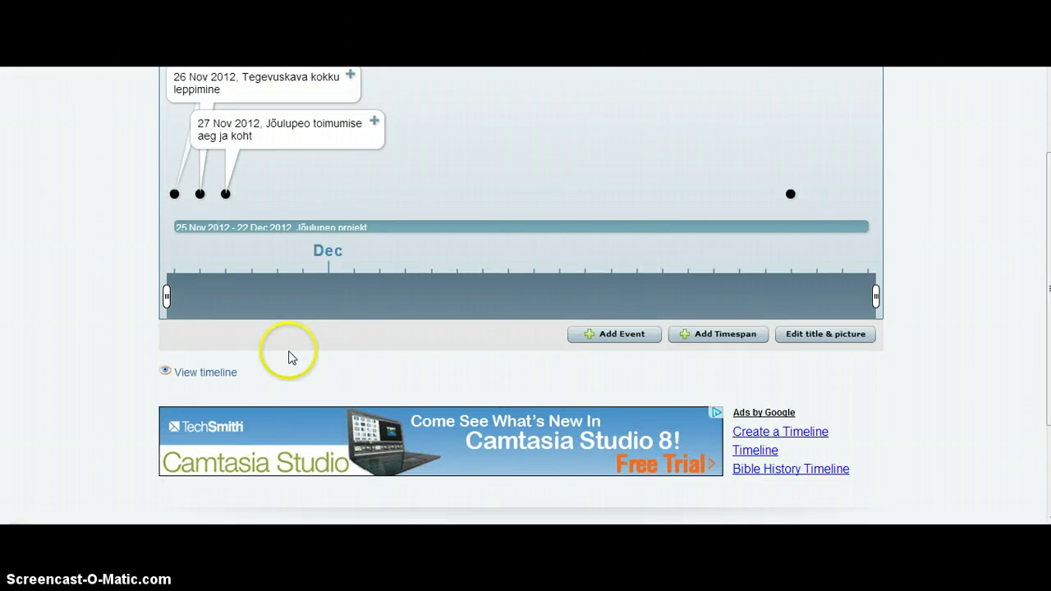
{"action": "left_click", "coordinate": [228, 374]}
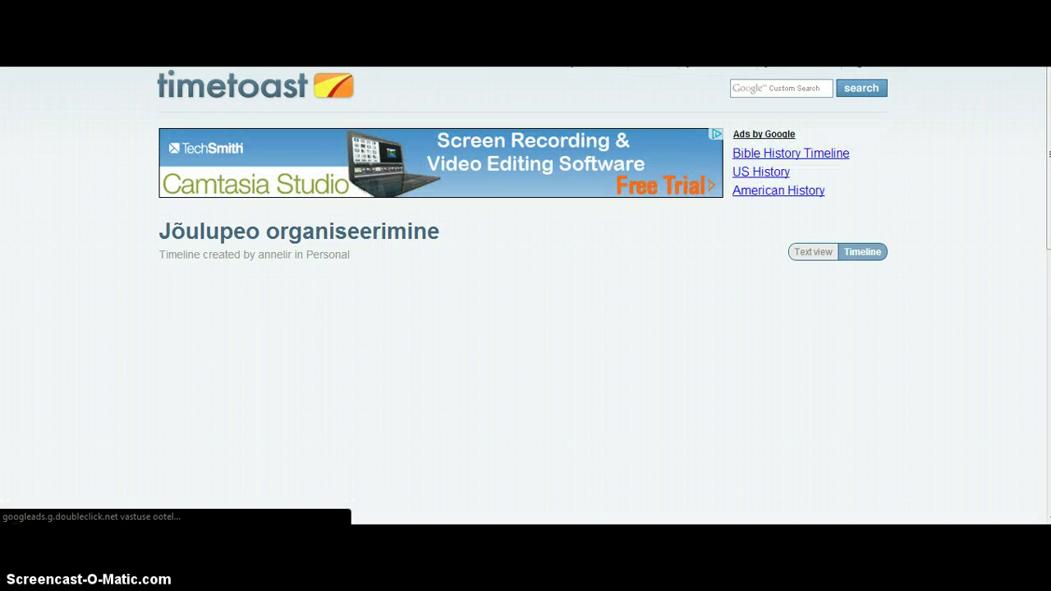
{"action": "scroll", "coordinate": [526, 328], "scroll_direction": "down", "scroll_amount": 2}
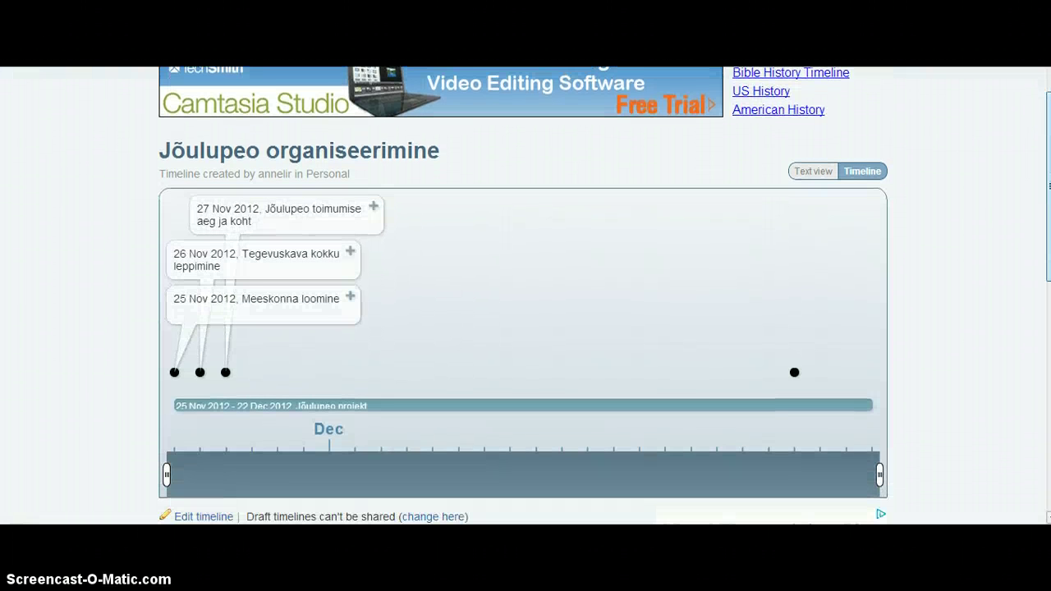
{"action": "scroll", "coordinate": [526, 296], "scroll_direction": "down", "scroll_amount": 1}
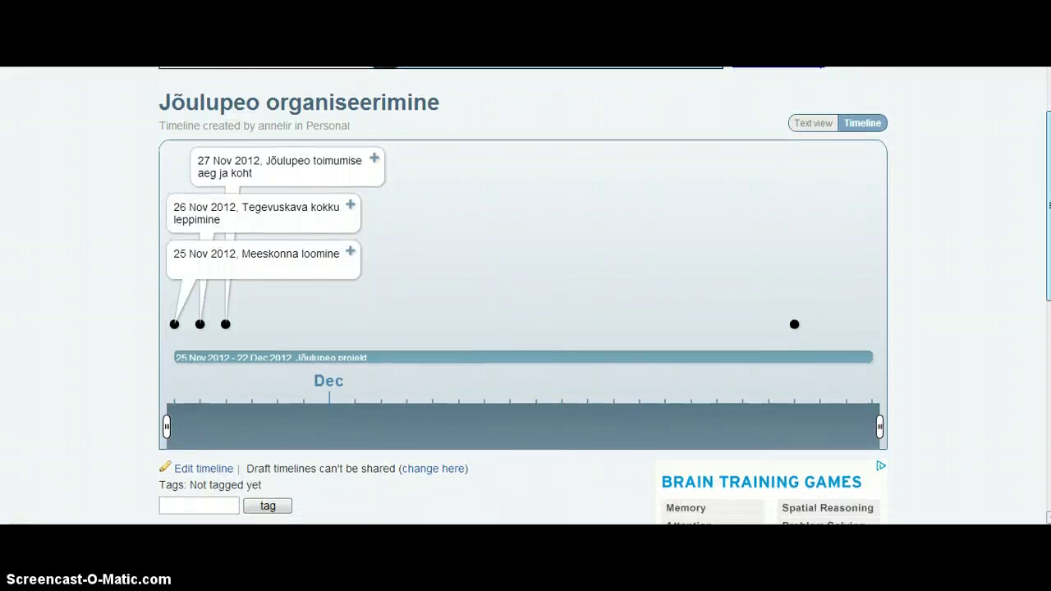
- View the full details of the "Jõulupeo toimumise aeg ja koht" and "Meeskonna loomine" events, closing each one
{"action": "left_click", "coordinate": [376, 144]}
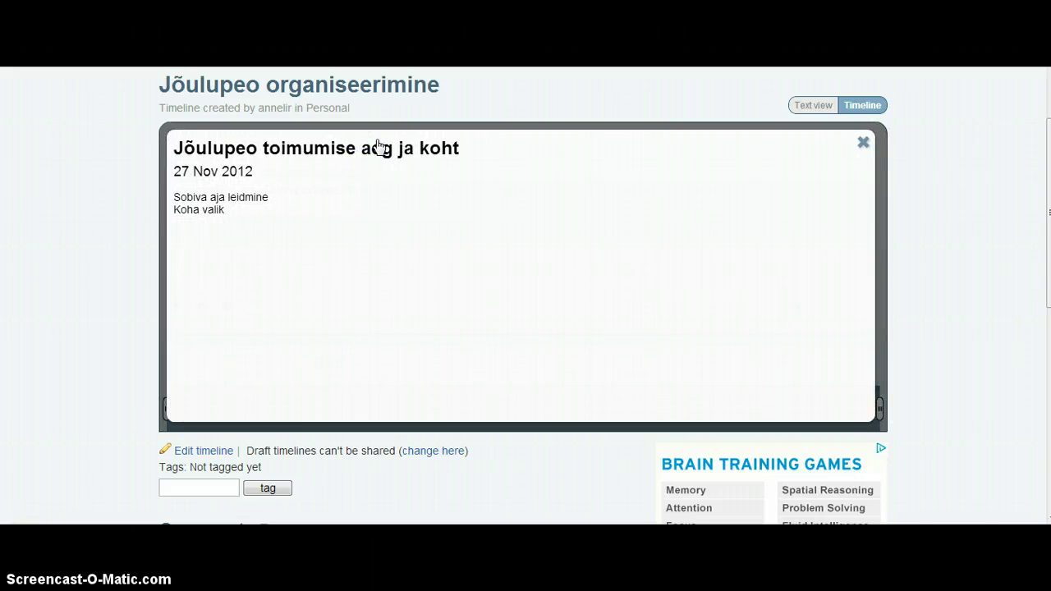
{"action": "left_click", "coordinate": [869, 145]}
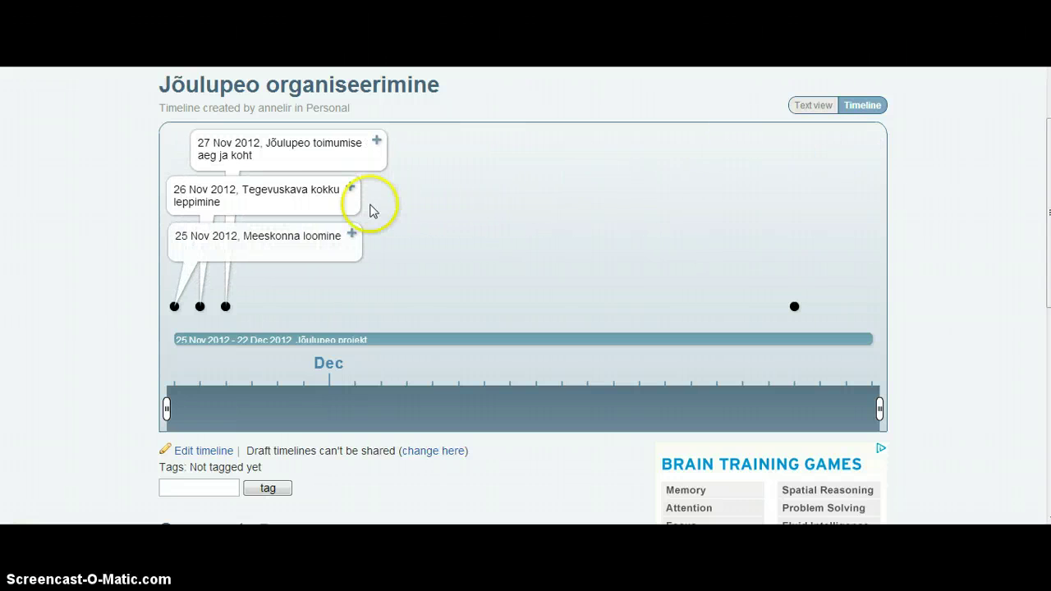
{"action": "left_click", "coordinate": [352, 235]}
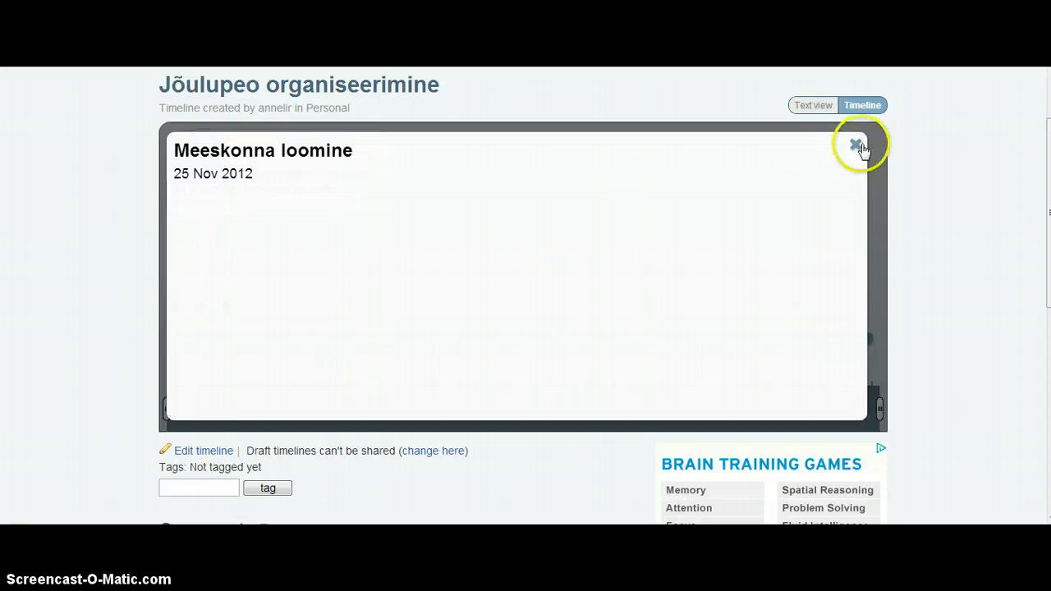
{"action": "left_click", "coordinate": [860, 144]}
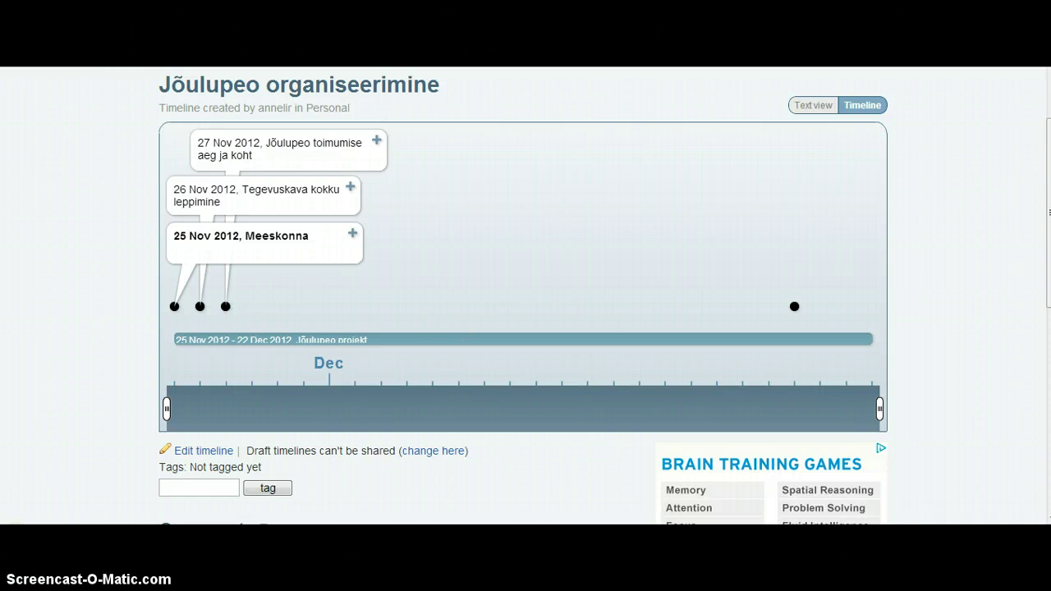
- Tag the timeline with "pidu" and post the comment "Tore ajakava" on it
{"action": "scroll", "coordinate": [526, 295], "scroll_direction": "down", "scroll_amount": 3}
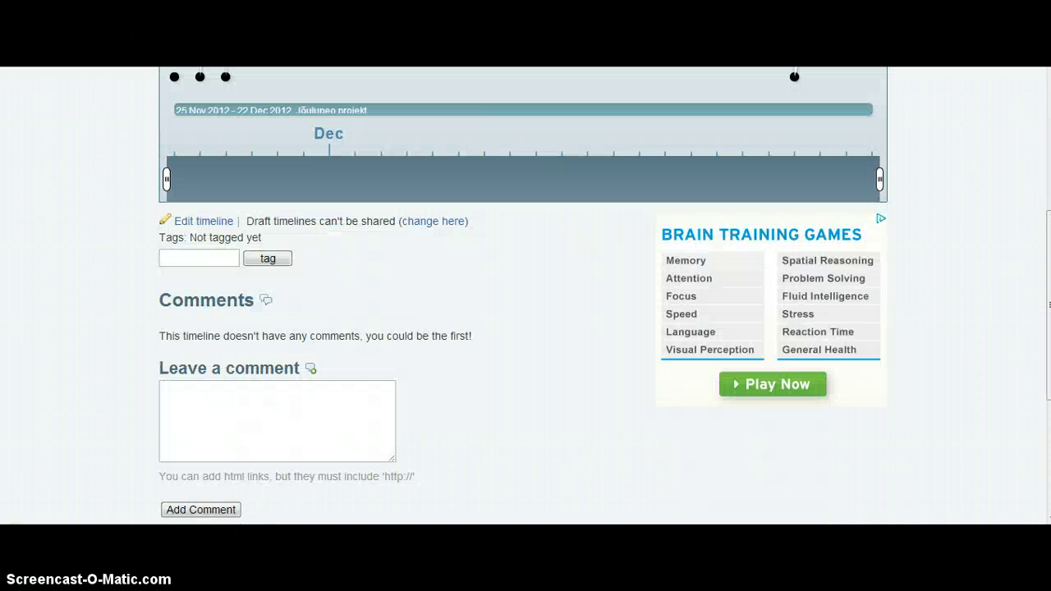
{"action": "left_click", "coordinate": [176, 260]}
{"action": "type", "text": "pidu"}
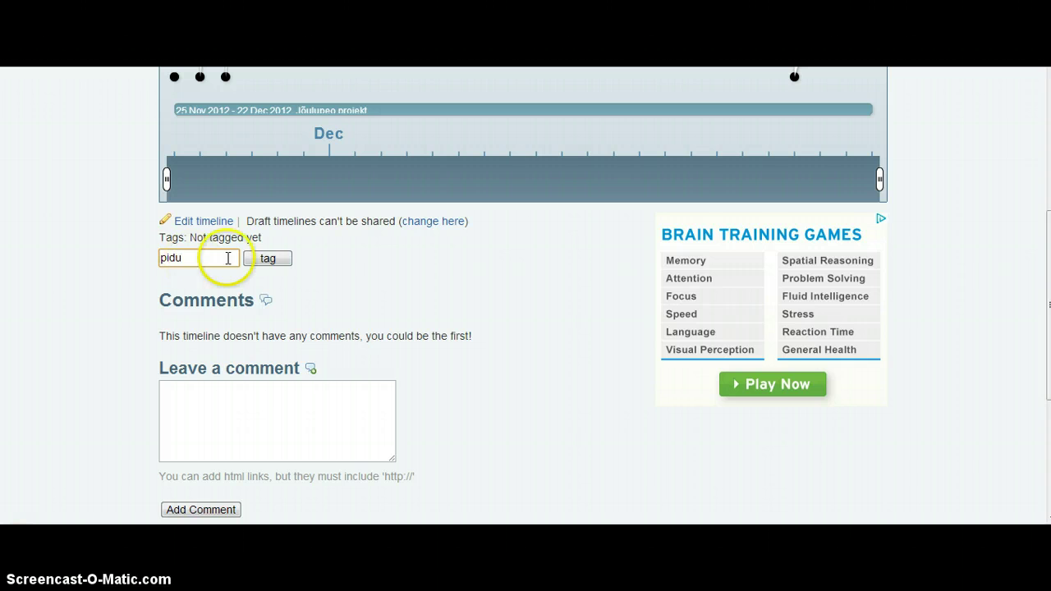
{"action": "left_click", "coordinate": [259, 260]}
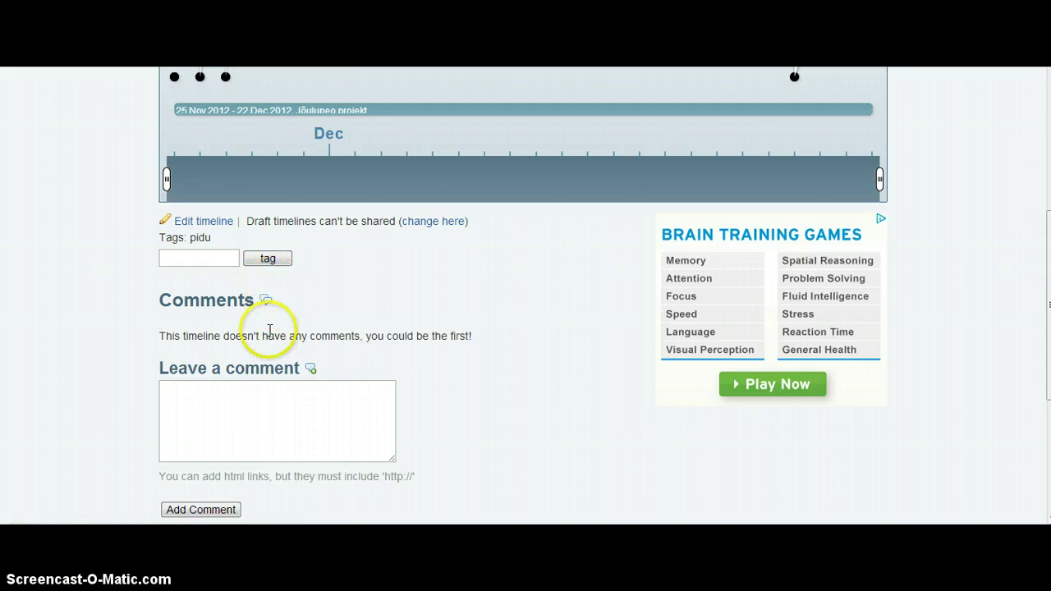
{"action": "left_click", "coordinate": [283, 413]}
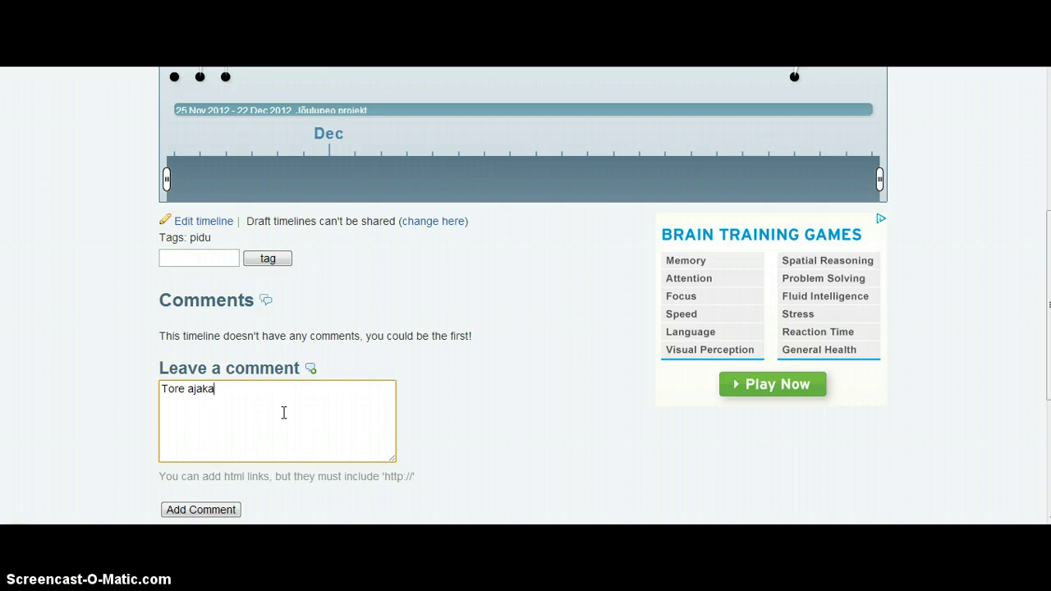
{"action": "left_click", "coordinate": [228, 511]}
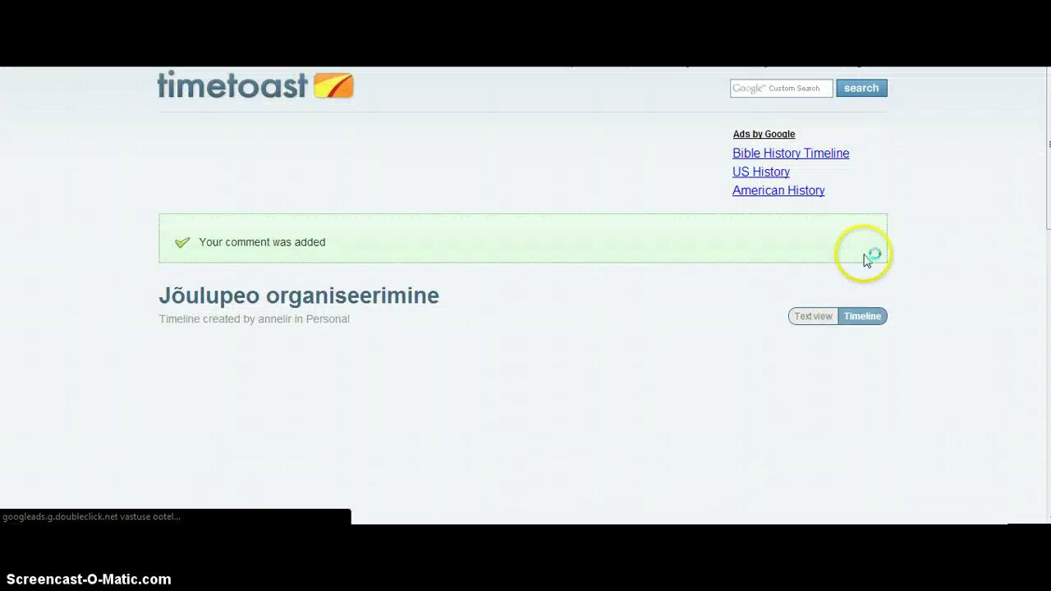
- Change the "Jõulupeo organiseerimine" timeline from draft to public by publishing it
{"action": "scroll", "coordinate": [522, 329], "scroll_direction": "down", "scroll_amount": 3}
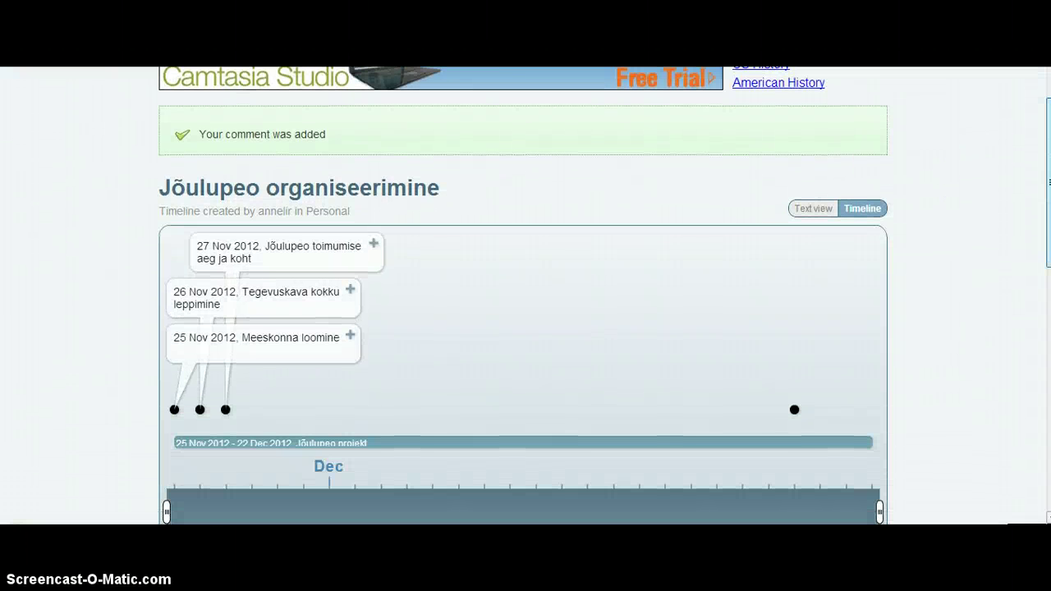
{"action": "scroll", "coordinate": [523, 295], "scroll_direction": "down", "scroll_amount": 5}
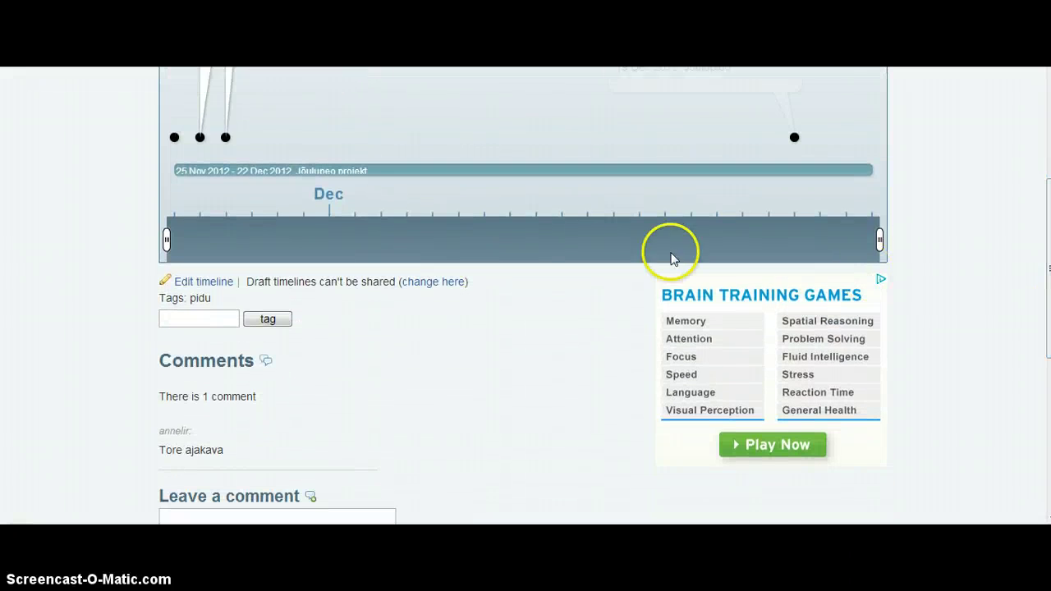
{"action": "left_click", "coordinate": [442, 284]}
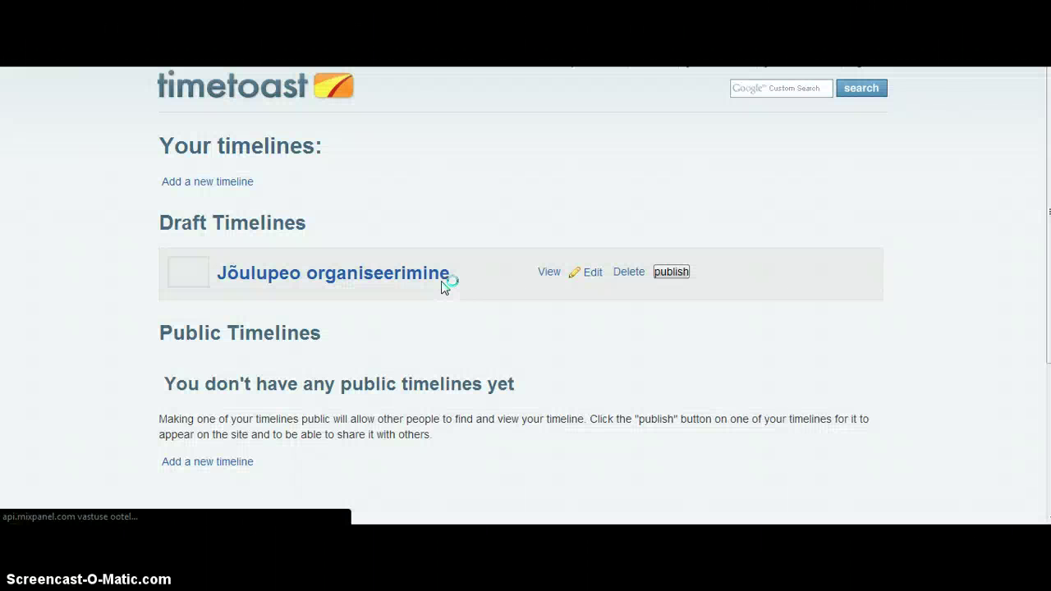
{"action": "left_click", "coordinate": [696, 272]}
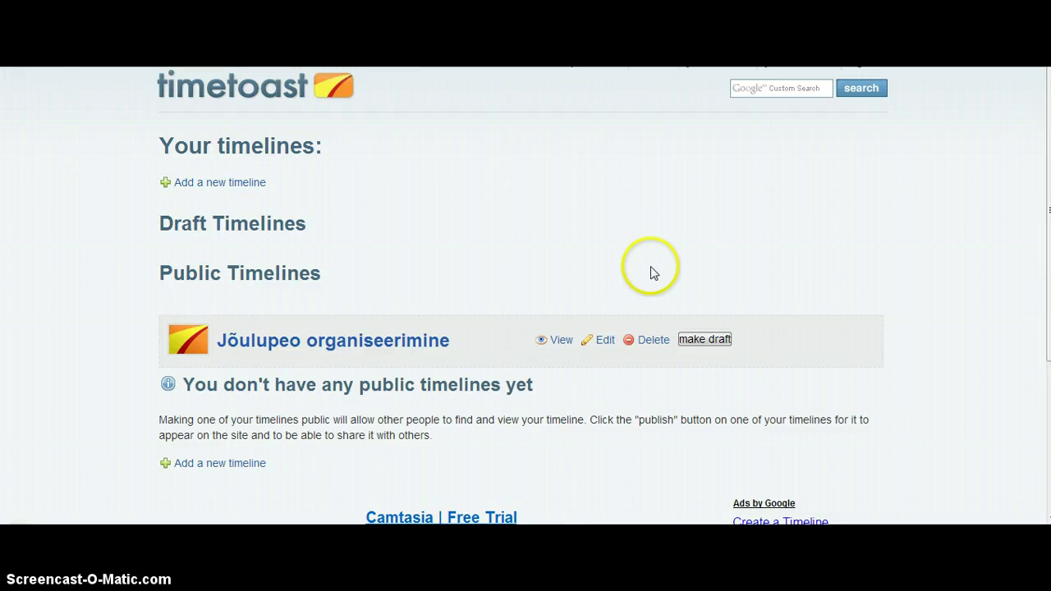
- Open the published timeline's embed and share options and select its direct link, followed by its embed code
{"action": "left_click", "coordinate": [560, 343]}
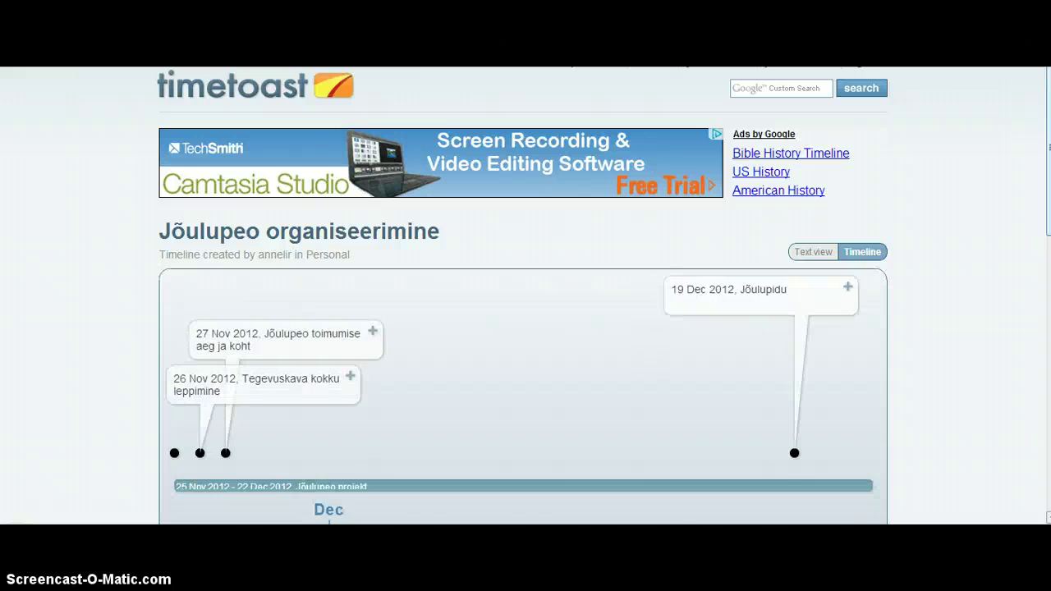
{"action": "scroll", "coordinate": [525, 296], "scroll_direction": "down", "scroll_amount": 3}
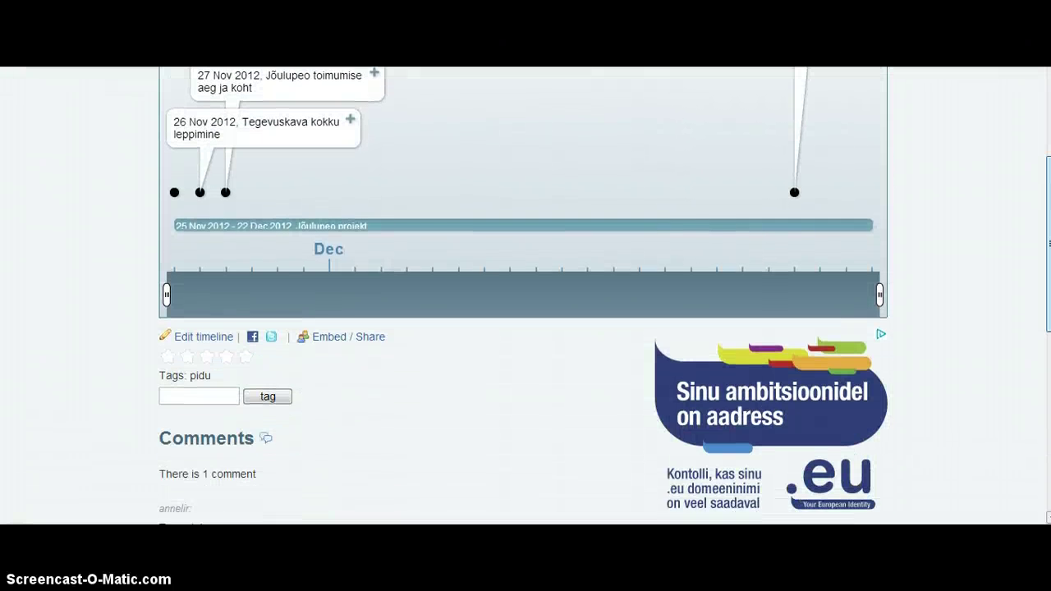
{"action": "left_click_drag", "start_coordinate": [1049, 244], "coordinate": [1049, 250]}
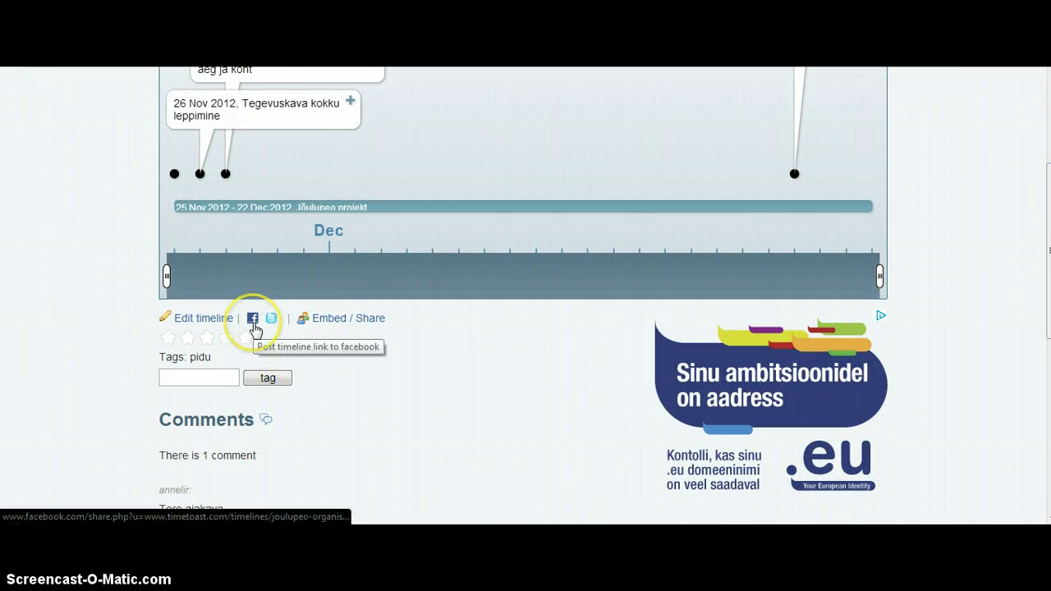
{"action": "left_click", "coordinate": [327, 324]}
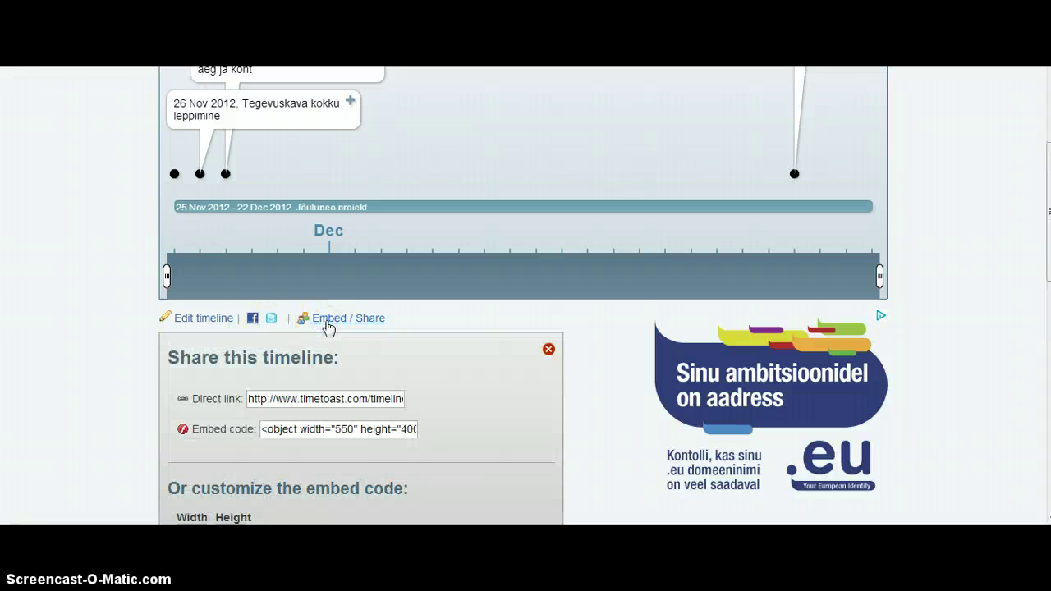
{"action": "scroll", "coordinate": [579, 276], "scroll_direction": "down", "scroll_amount": 3}
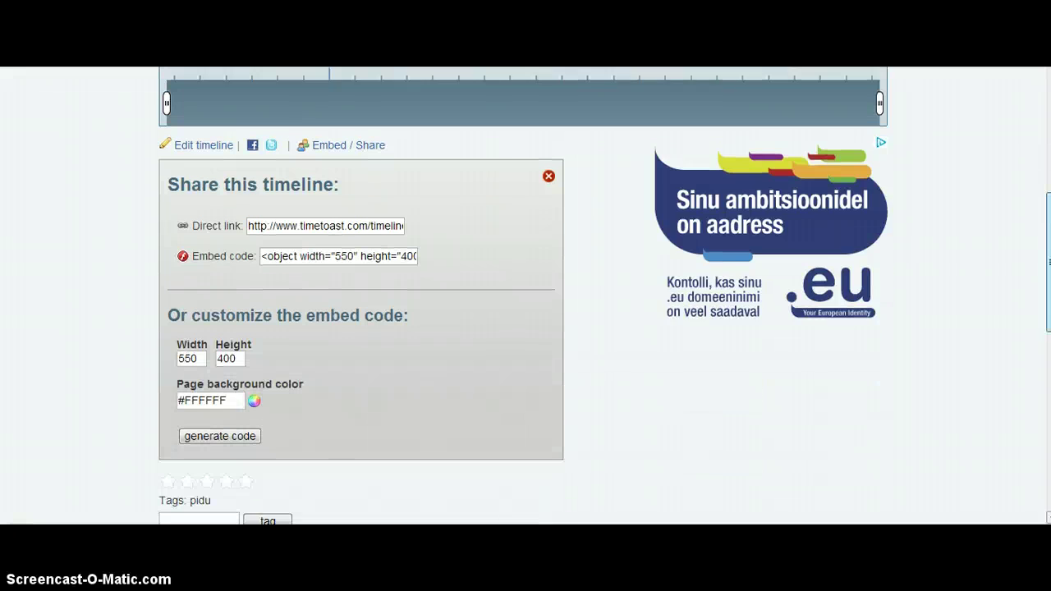
{"action": "left_click", "coordinate": [379, 225]}
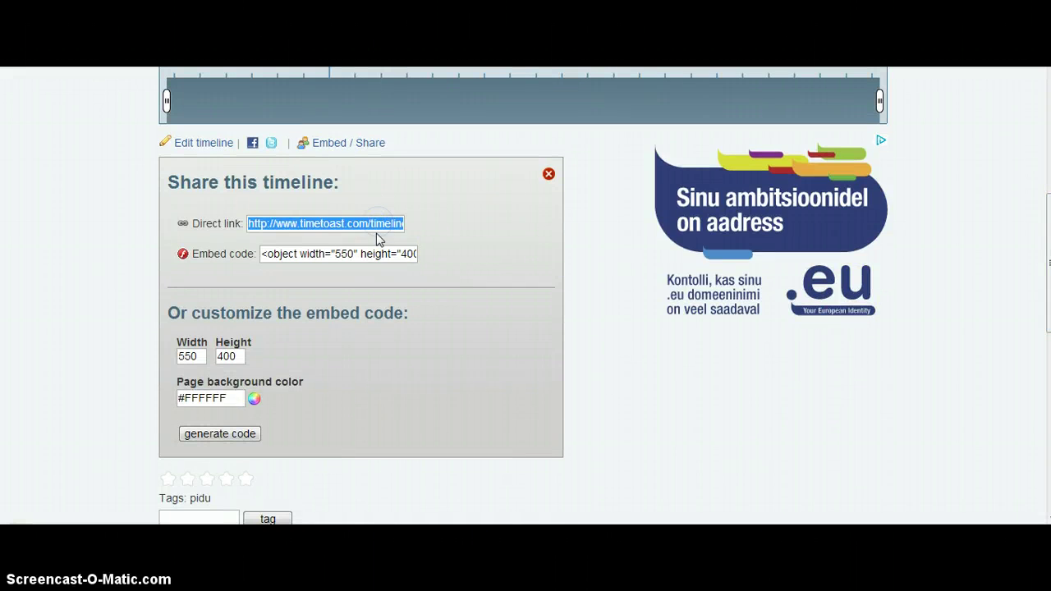
{"action": "left_click", "coordinate": [375, 256]}
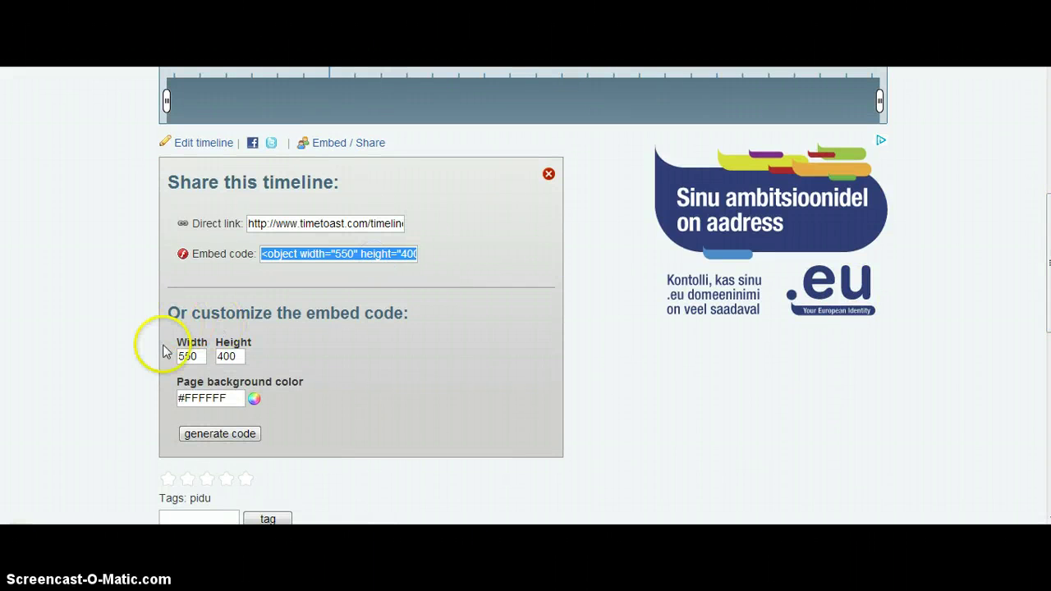